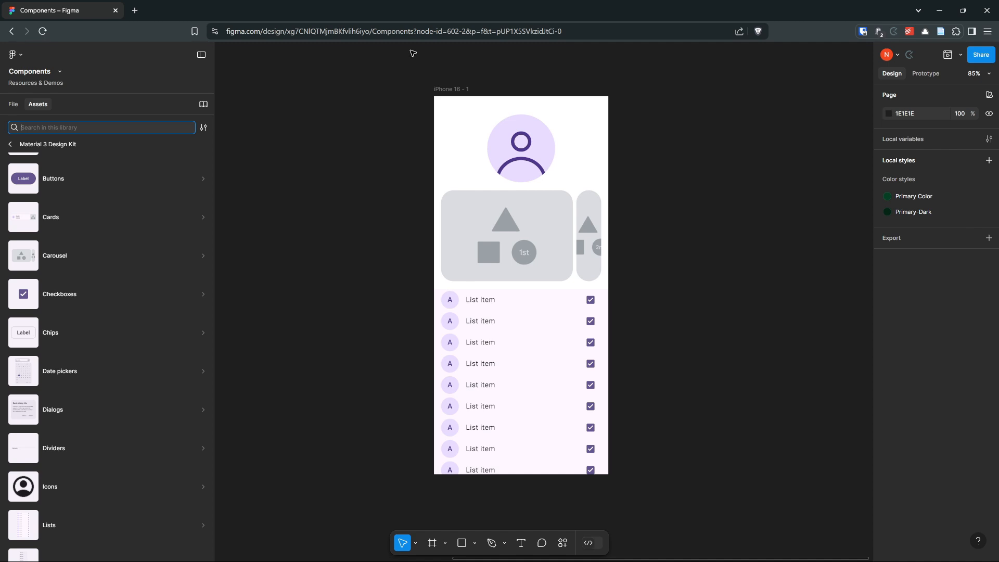
- Reposition the iPhone 16 - 1 frame on the canvas to about X -37, Y -563
click(451, 89)
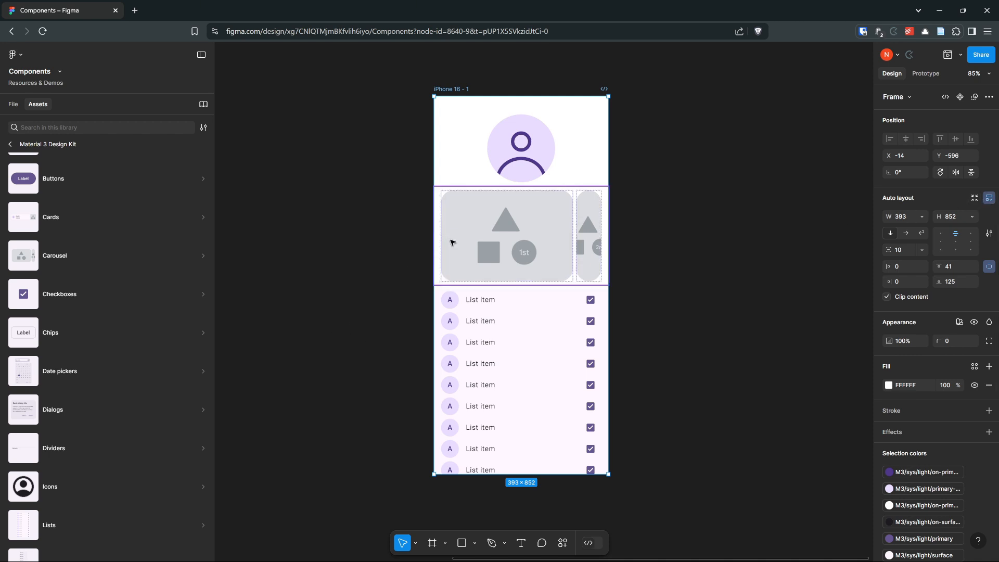
mouse_move(500, 223)
mouse_down()
mouse_move(499, 161)
mouse_move(490, 238)
mouse_move(512, 216)
mouse_move(508, 145)
mouse_move(509, 240)
mouse_up()
click(479, 249)
click(386, 58)
scroll(368, 60, down, 1)
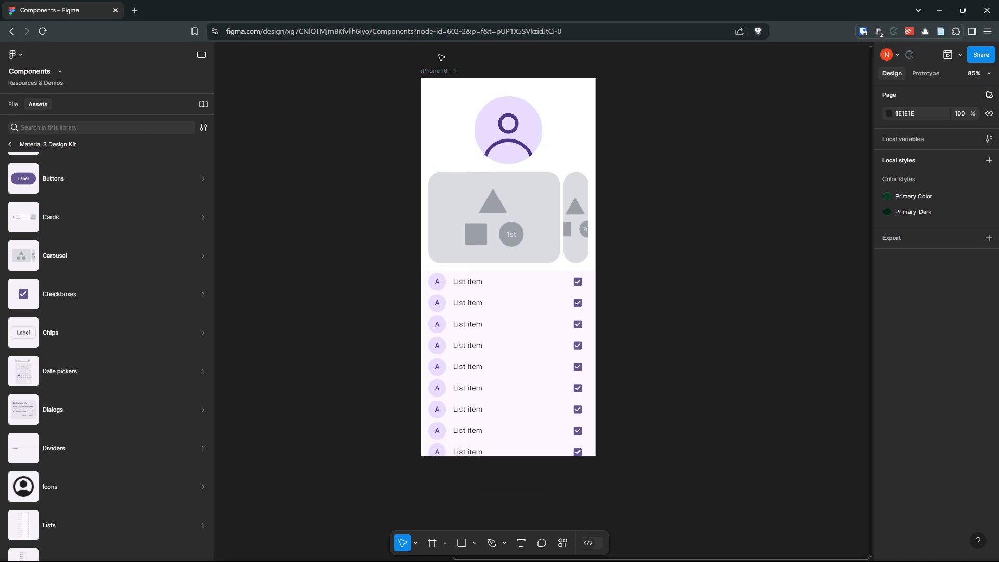
- Turn off content clipping on the iPhone 16 - 1 frame to expose the part of the list beyond its lower edge
click(443, 71)
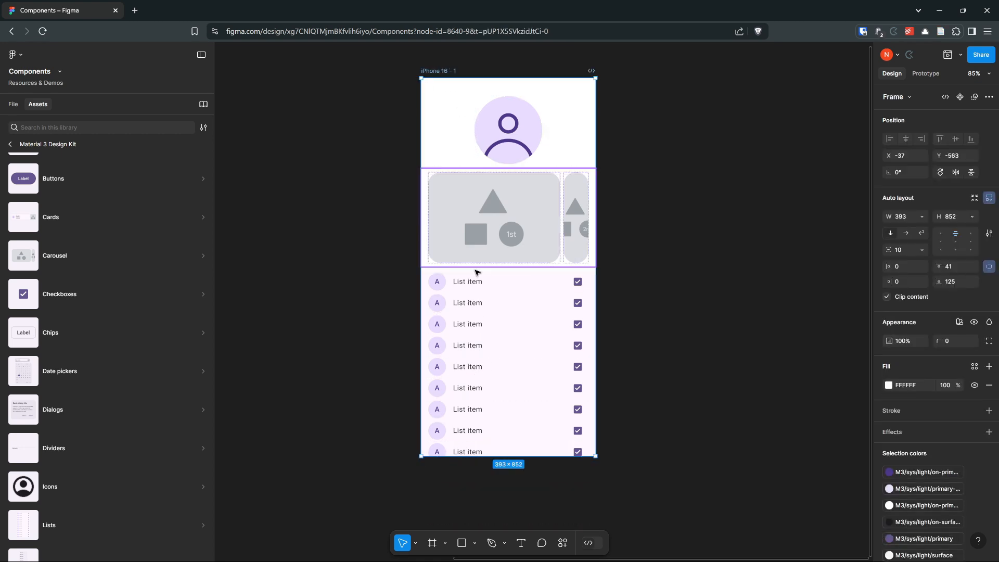
click(886, 297)
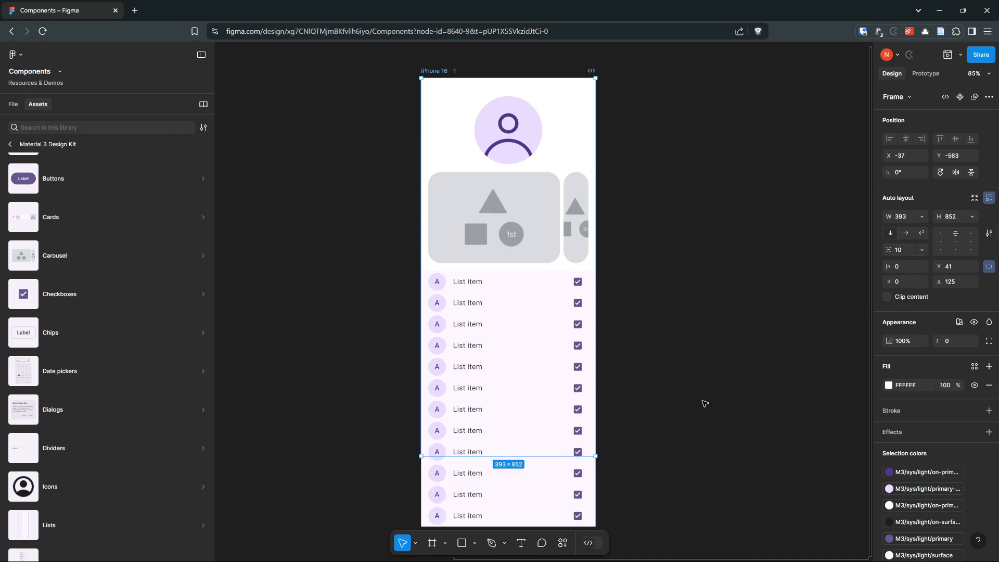
scroll(544, 354, down, 1)
scroll(450, 379, up, 5)
scroll(450, 379, up, 1)
scroll(488, 372, down, 1)
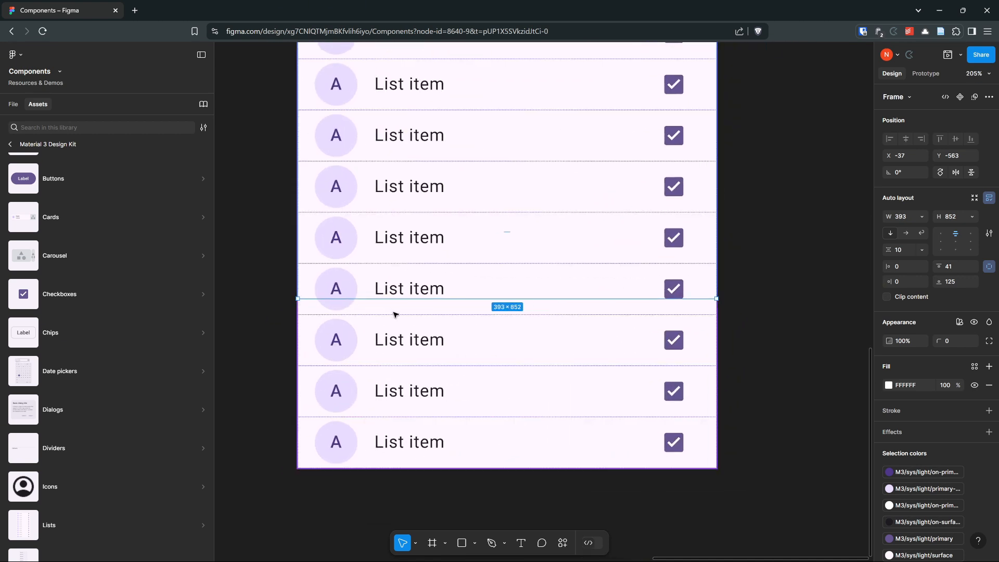
scroll(819, 259, down, 5)
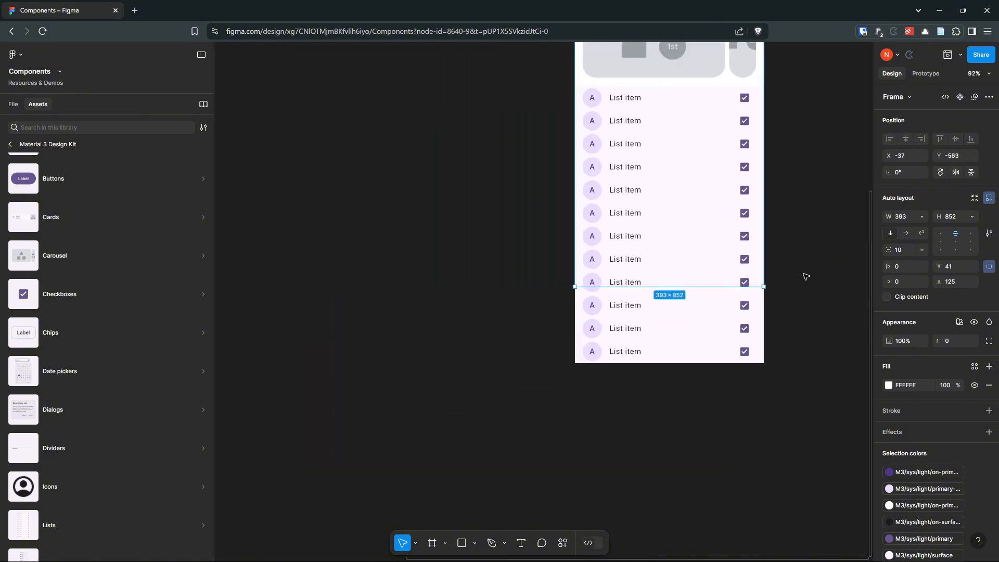
drag(804, 276, 702, 361)
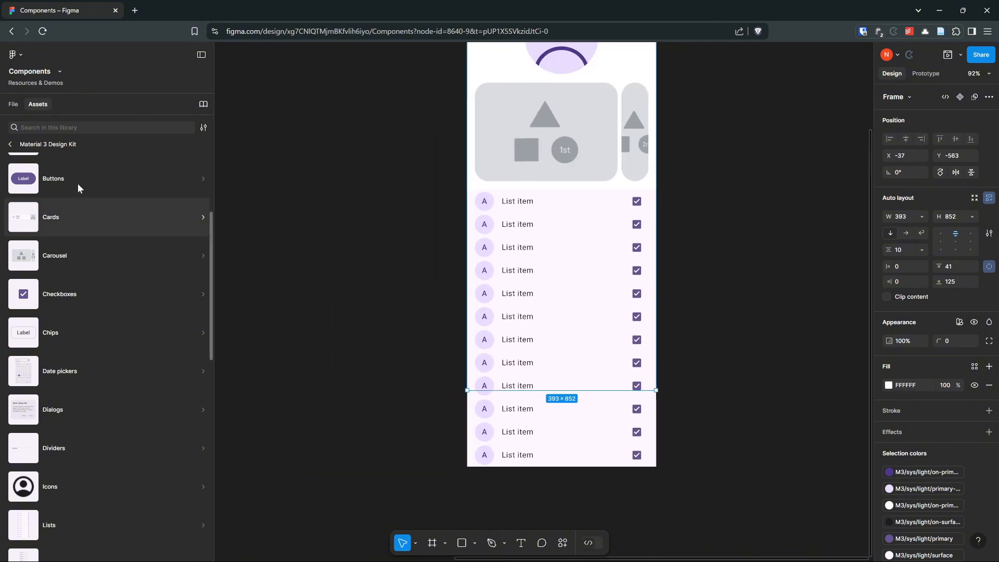
- Insert the vertical Content card from the Material 3 Design Kit's Cards category into the iPhone 16 - 1 frame, between the carousel and the list
click(201, 220)
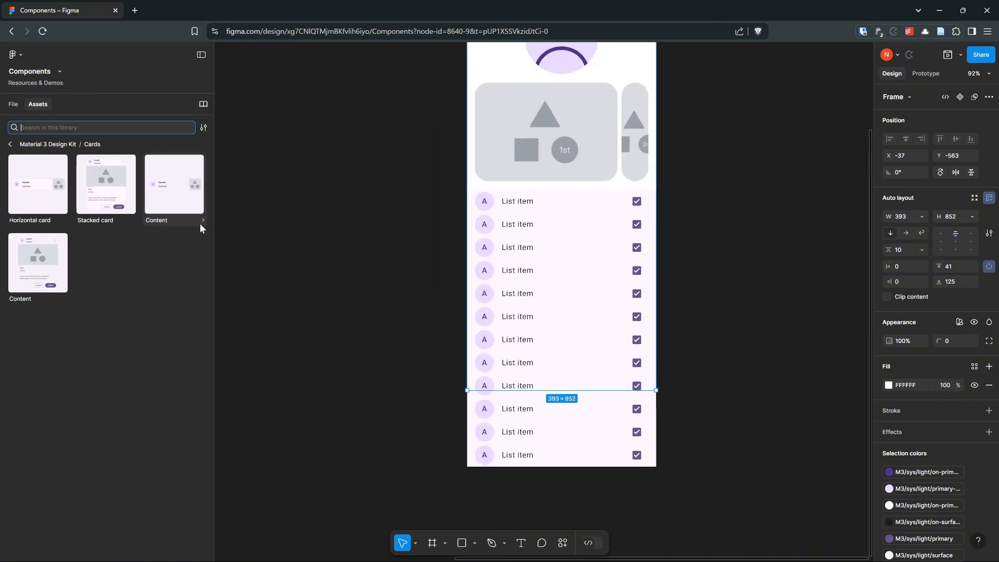
drag(415, 305, 355, 250)
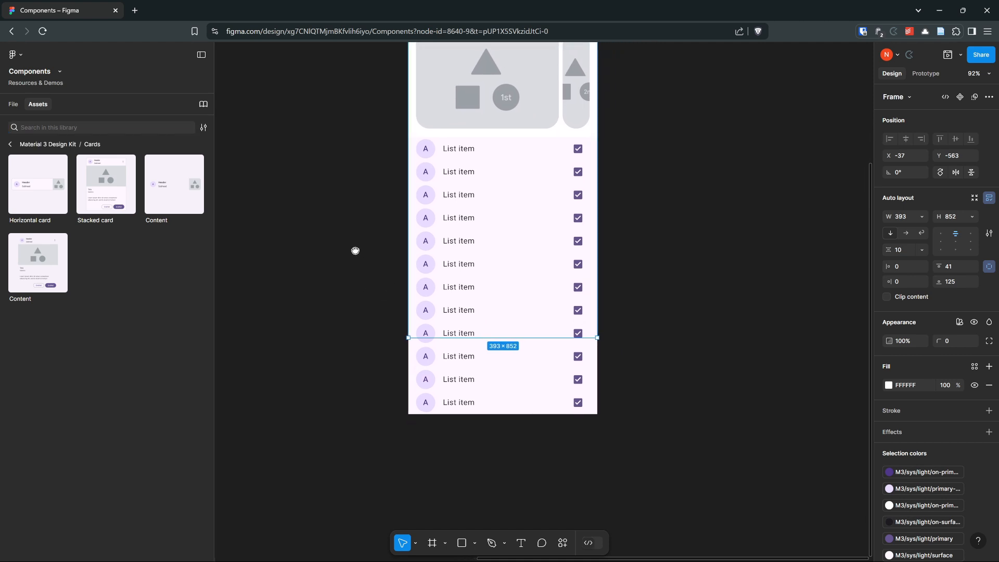
drag(637, 318, 647, 280)
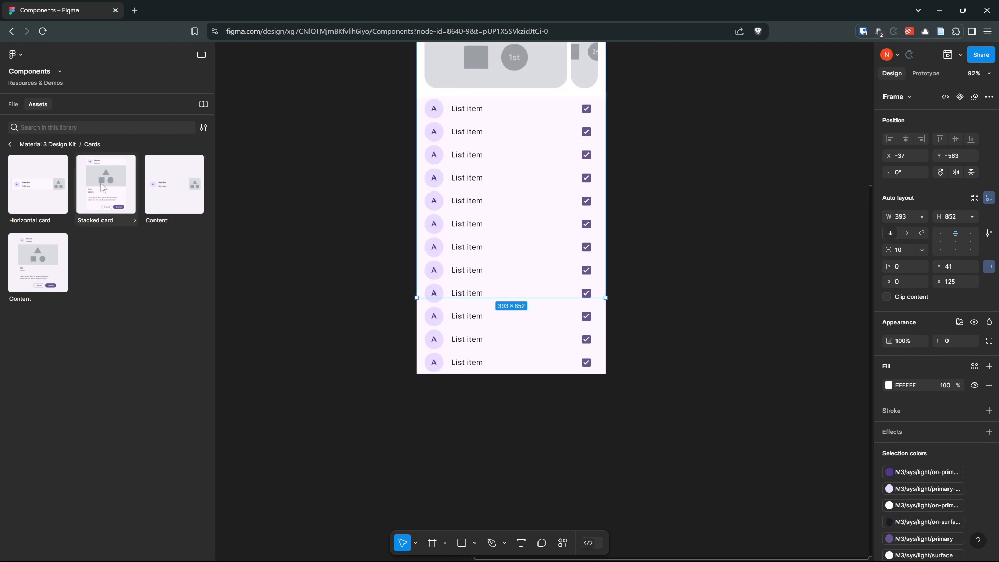
drag(312, 180, 293, 257)
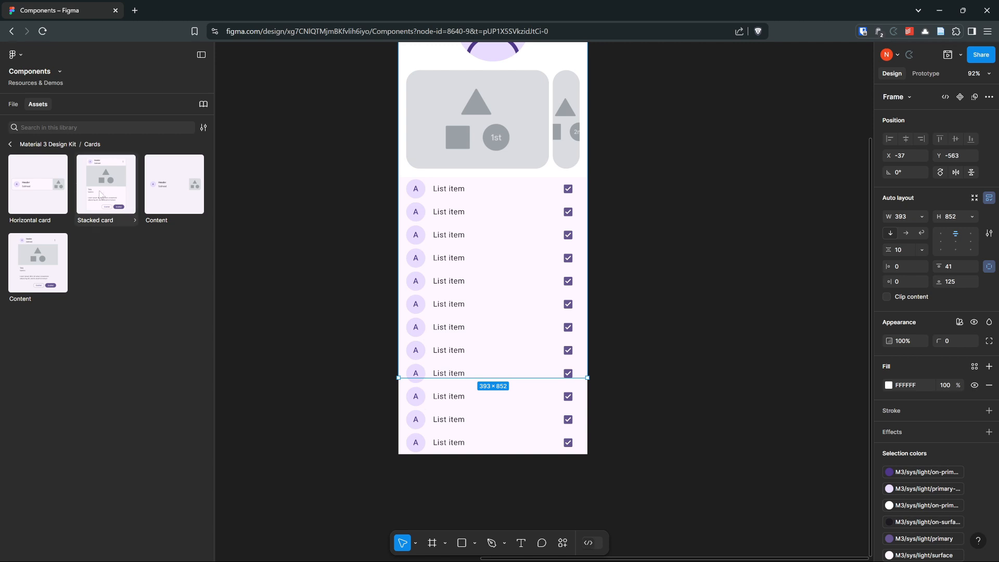
click(12, 145)
click(13, 145)
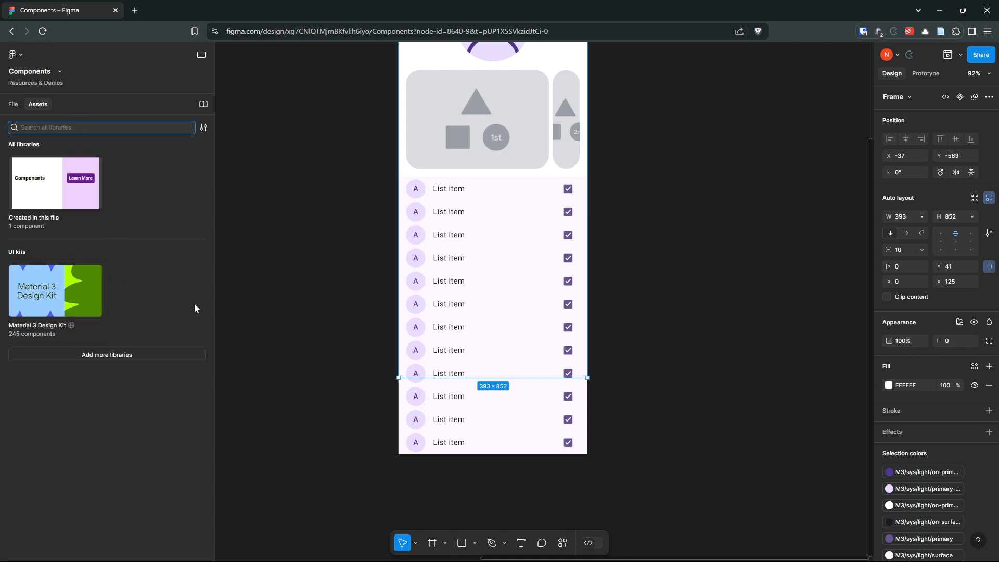
click(44, 293)
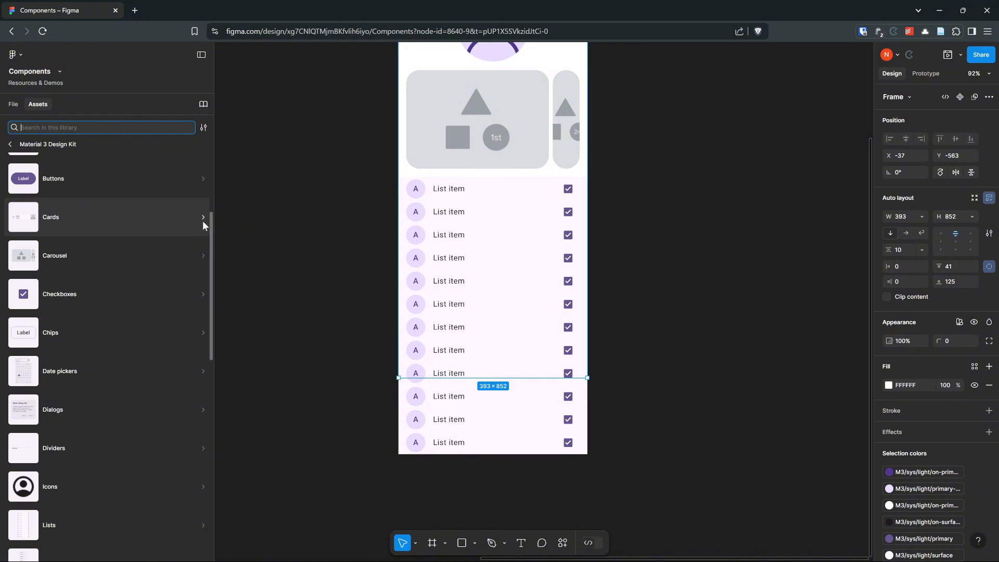
click(203, 217)
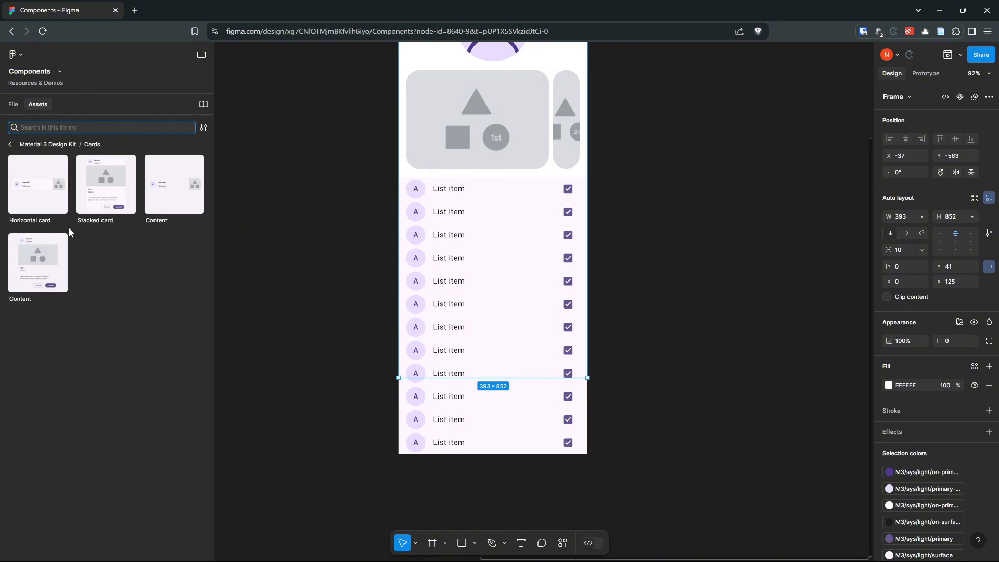
drag(45, 274, 519, 245)
scroll(653, 272, down, 5)
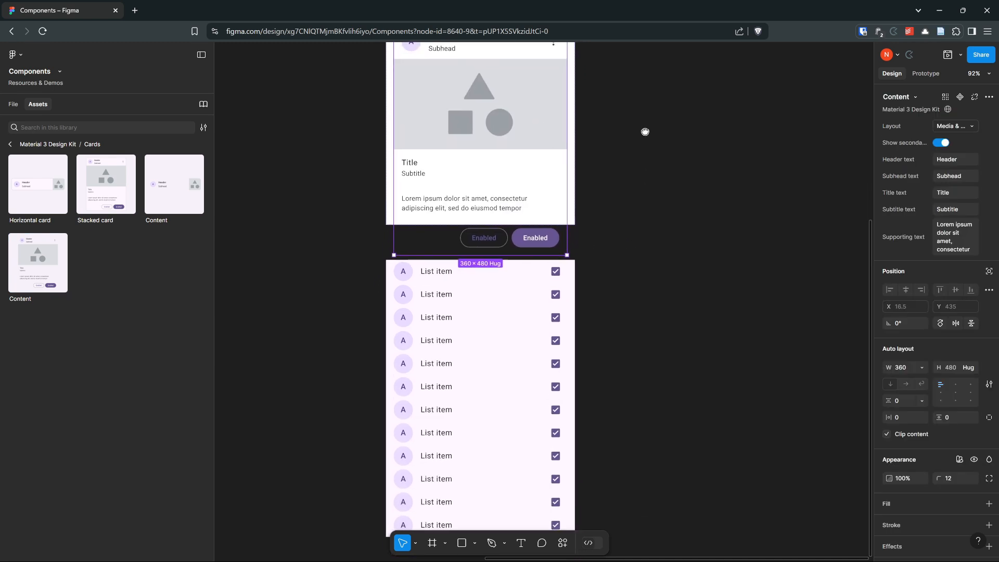
scroll(704, 216, up, 2)
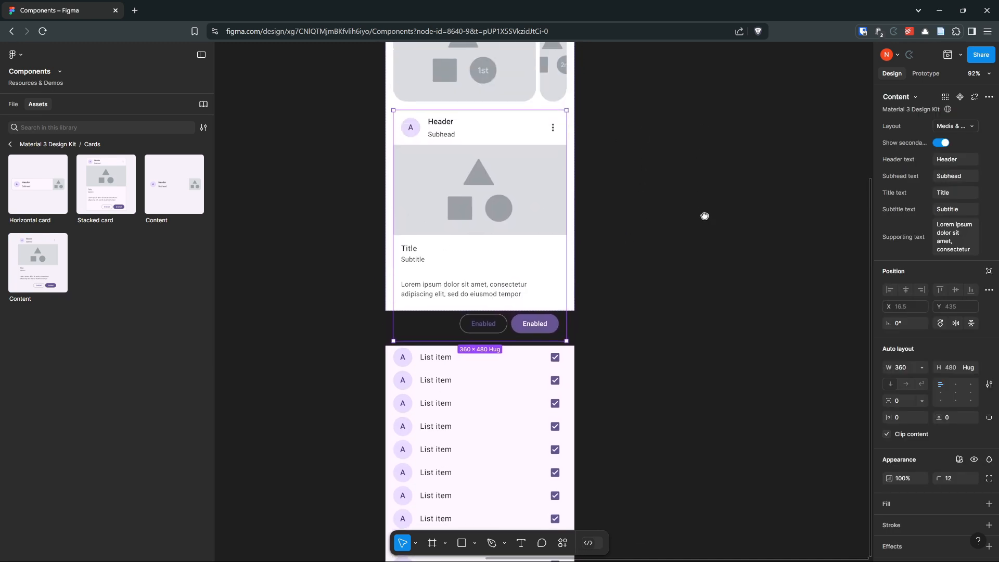
- Reorder the Building Blocks/Content card below the List: -2 Density layer so it sits last in the iPhone 16 - 1 frame
click(13, 105)
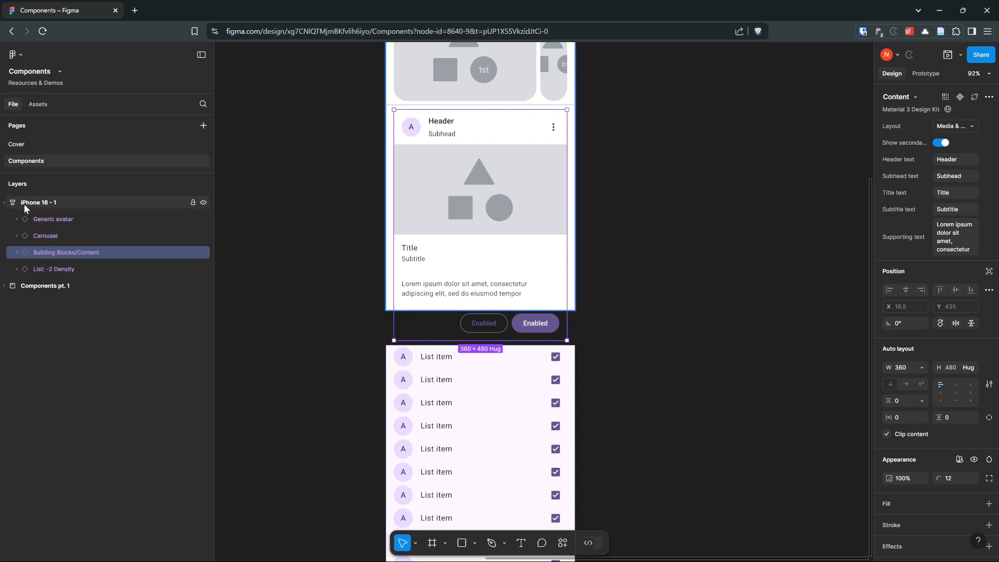
drag(52, 253, 54, 284)
scroll(682, 328, down, 5)
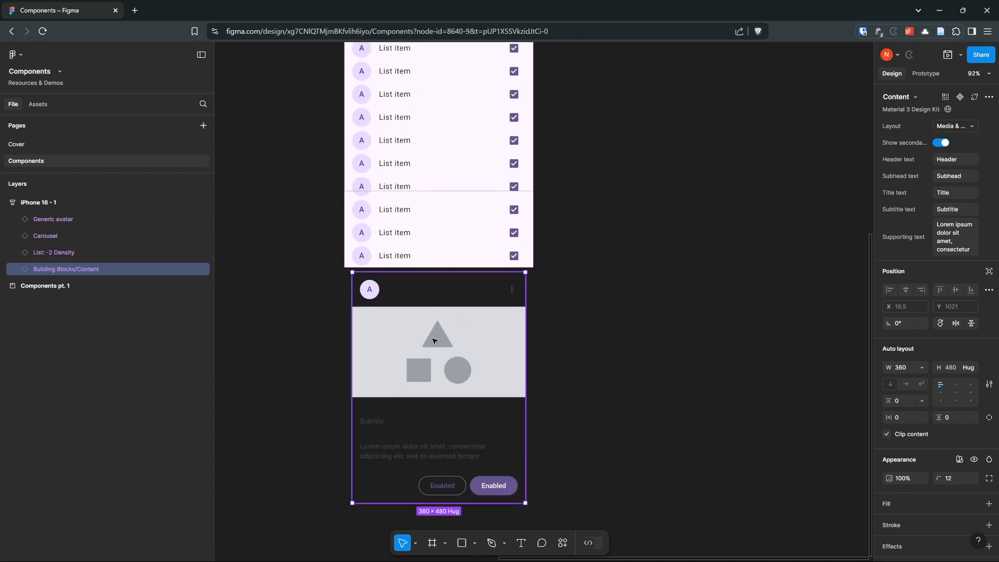
- Duplicate the Content card twice to stack three cards below the list
key(ctrl+d)
drag(591, 373, 598, 235)
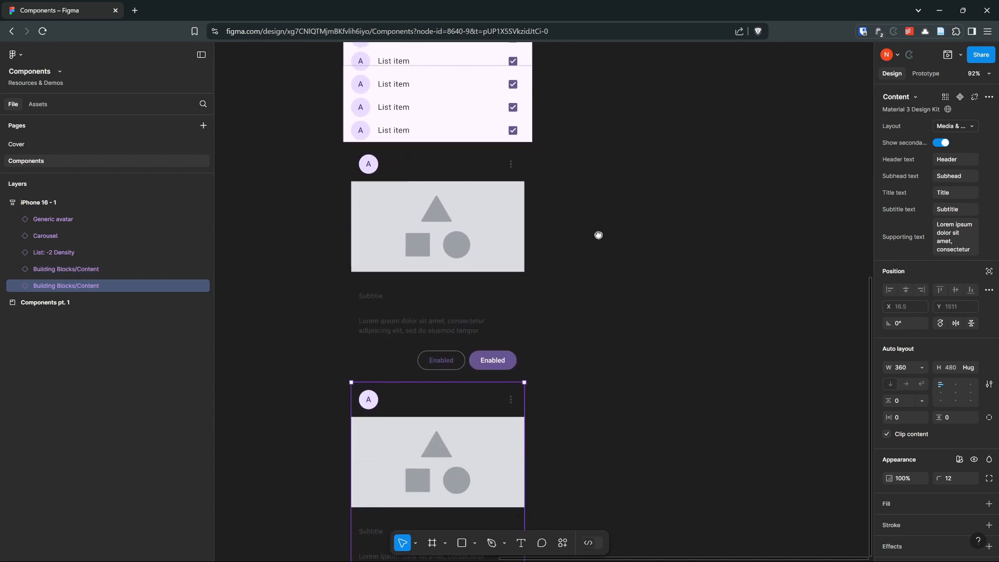
key(ctrl+d)
scroll(548, 328, down, 3)
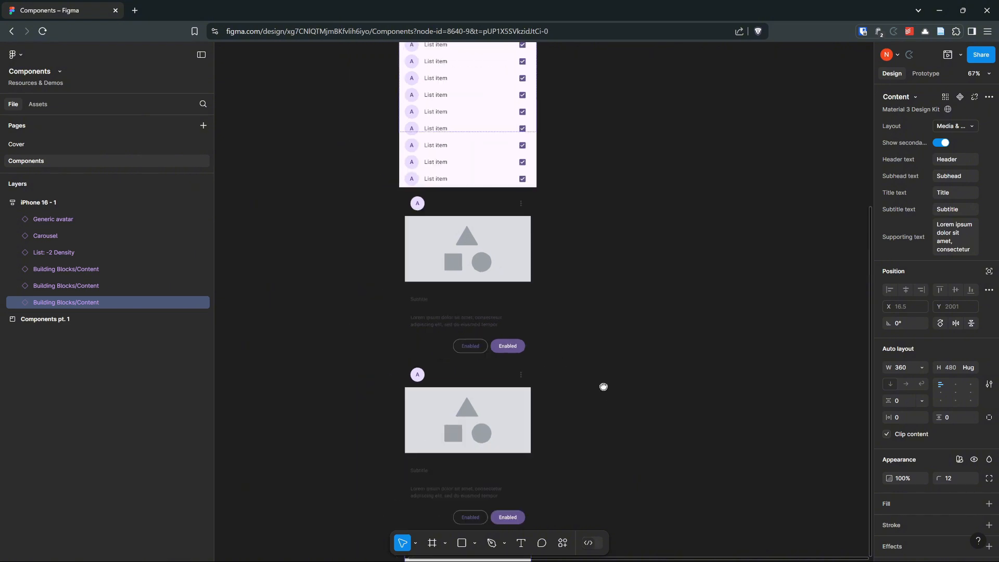
drag(603, 387, 585, 213)
scroll(593, 407, up, 5)
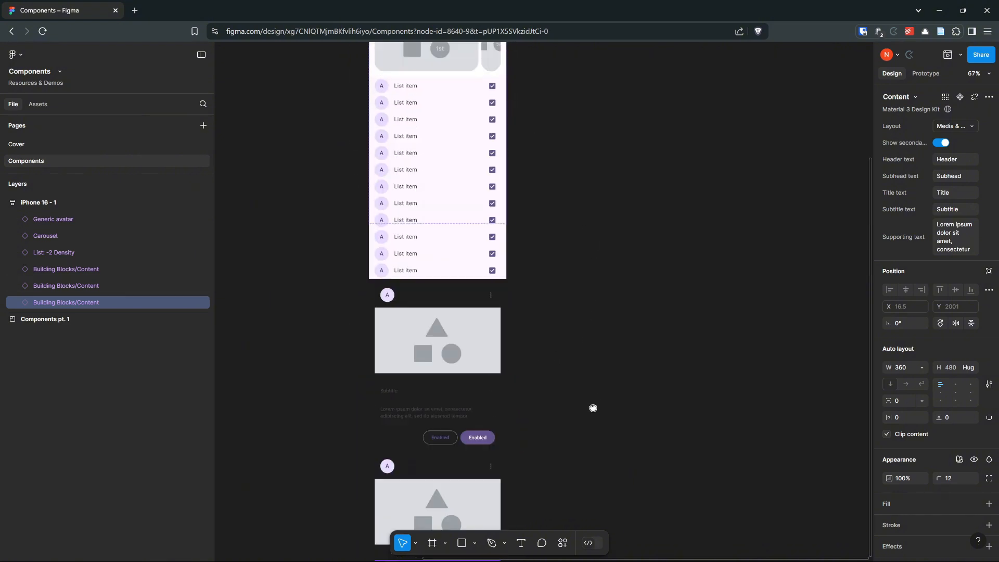
drag(575, 149, 546, 298)
scroll(504, 228, up, 3)
- Set the iPhone 16 - 1 frame's prototype overflow to No scrolling and open the prototype preview
click(346, 47)
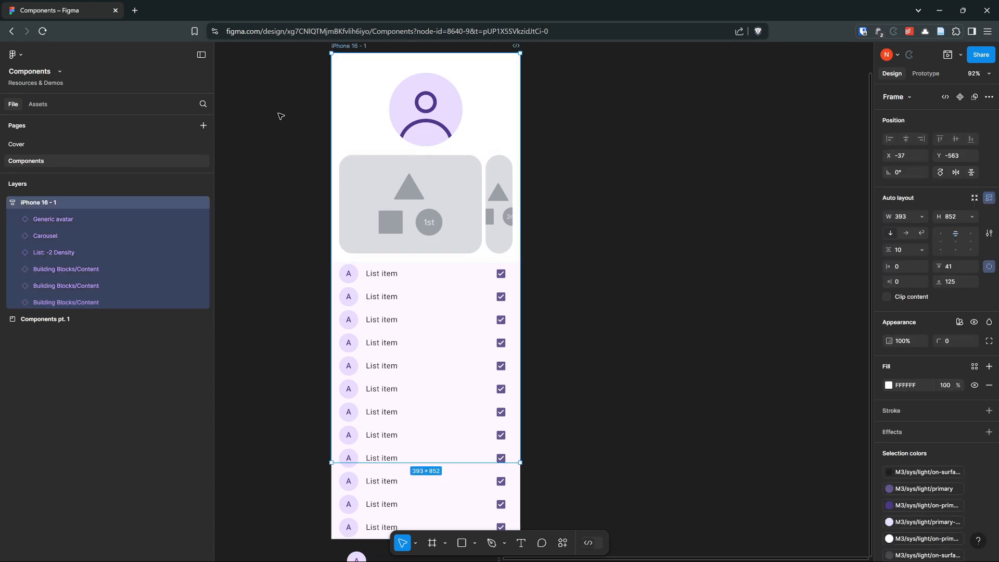
click(929, 75)
click(936, 156)
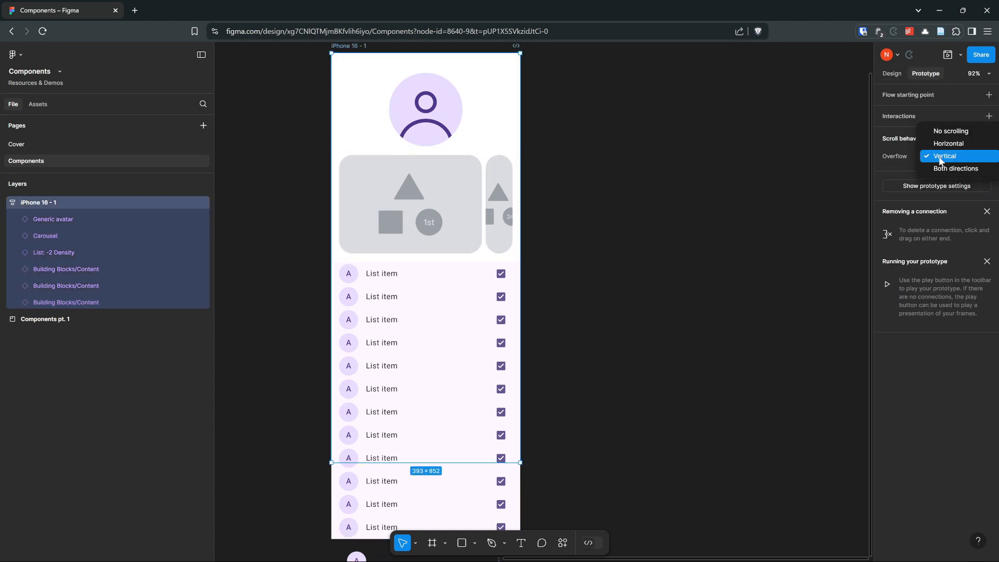
click(945, 132)
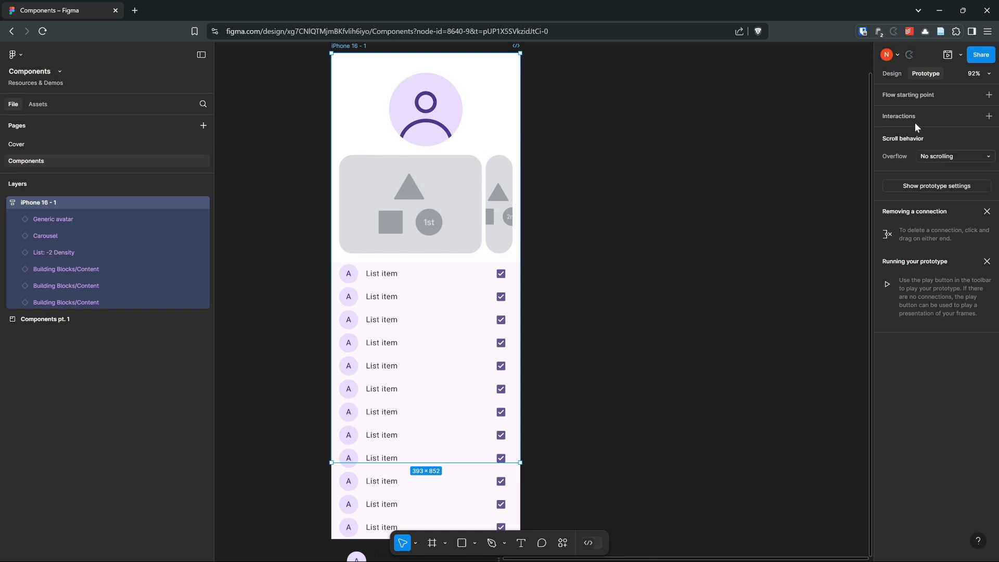
click(947, 56)
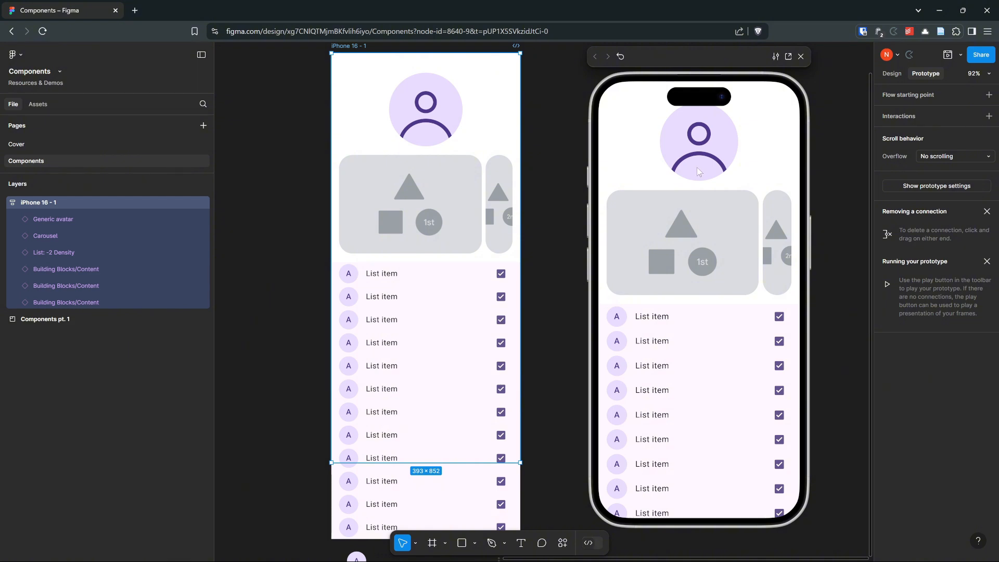
- Set the frame's overflow to Vertical and test scrolling through the list and cards in the preview
click(948, 158)
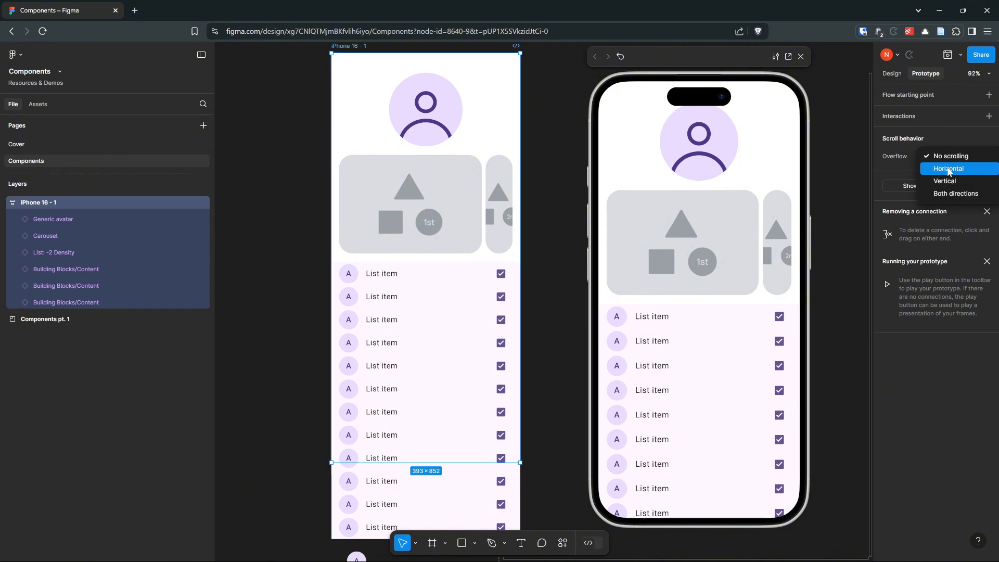
click(948, 180)
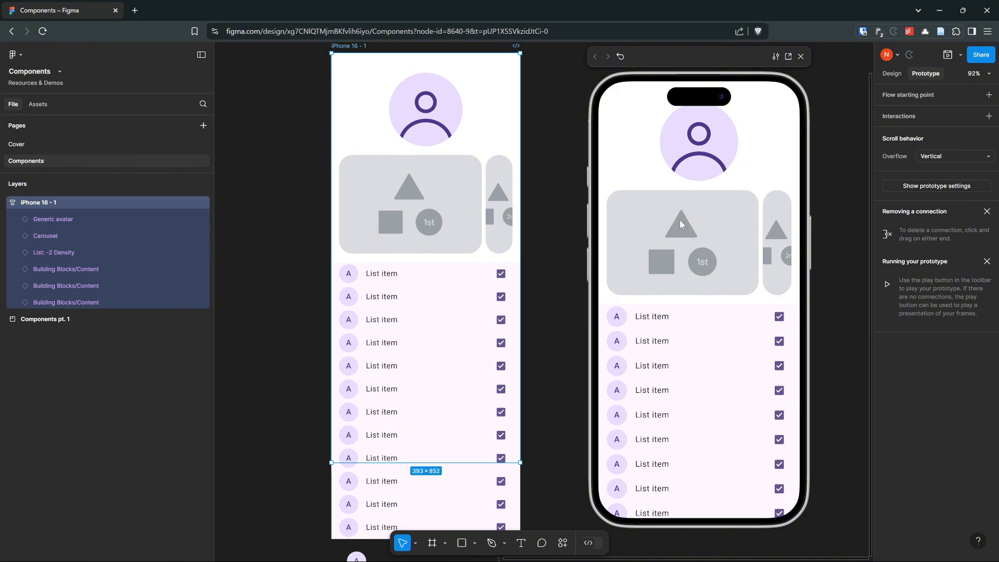
scroll(738, 180, down, 10)
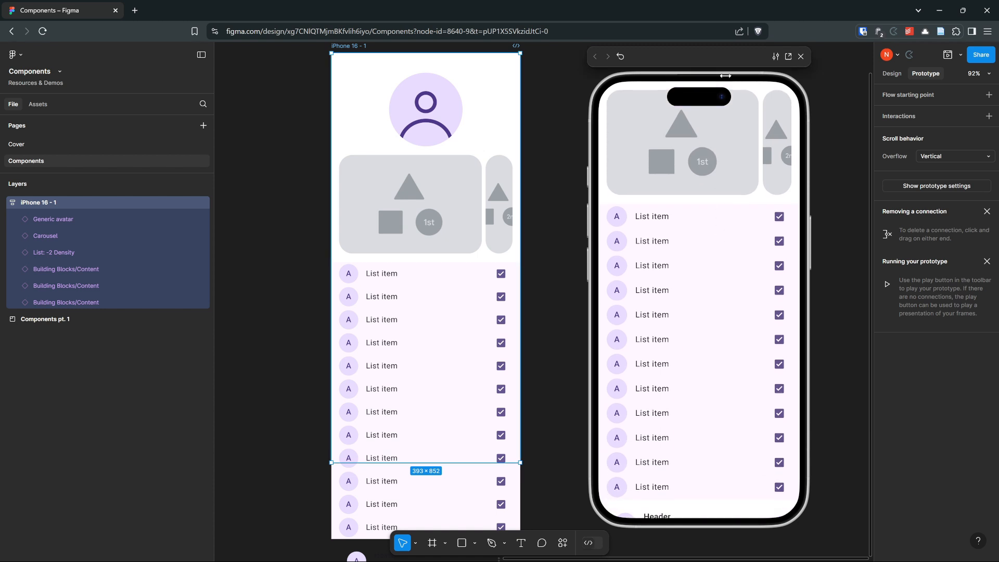
scroll(711, 248, down, 10)
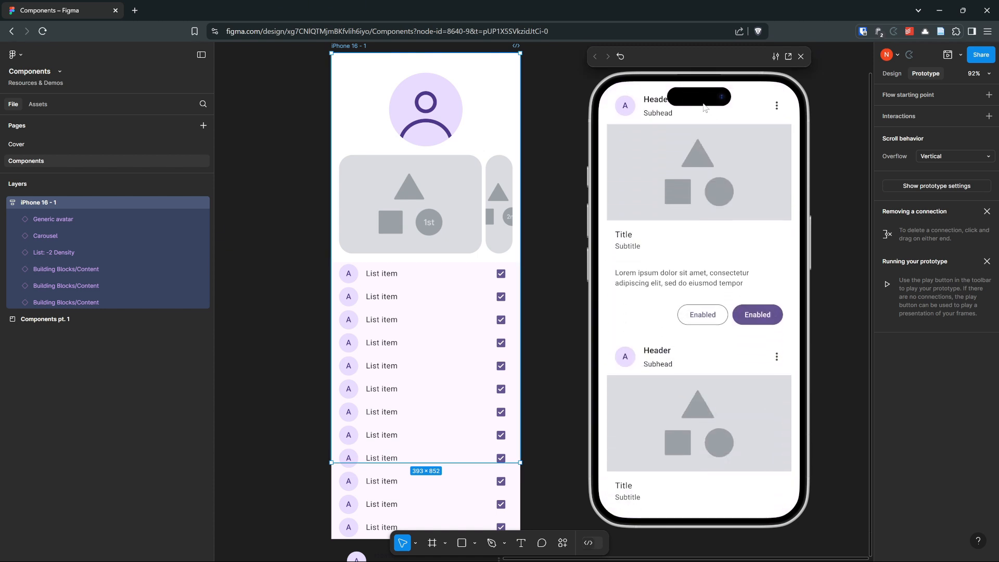
scroll(721, 231, up, 10)
scroll(723, 312, up, 10)
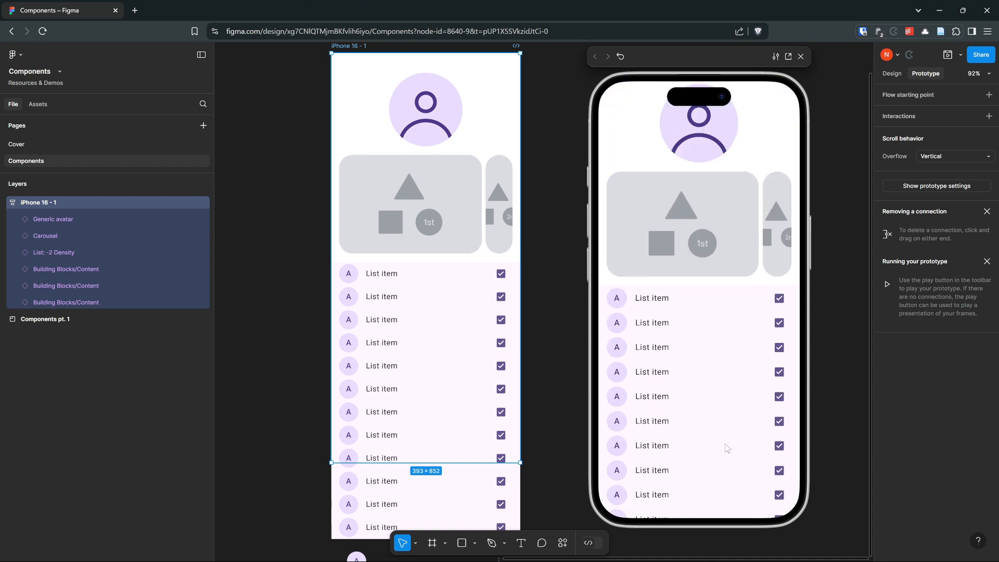
scroll(717, 359, down, 10)
scroll(721, 305, down, 10)
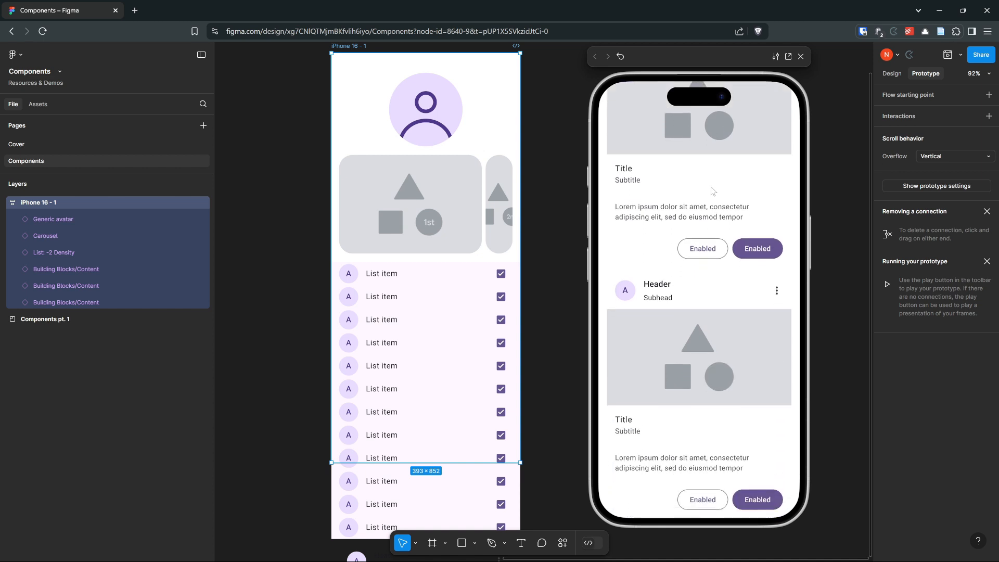
scroll(712, 190, up, 10)
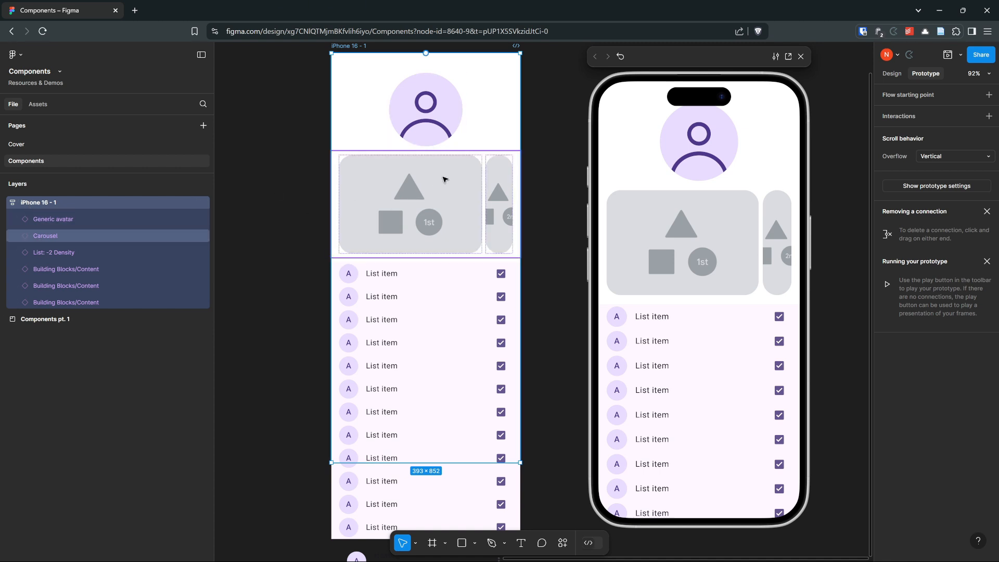
- Select the Carousel in the frame and move the prototype preview farther from the design
scroll(533, 171, up, 1)
scroll(532, 172, up, 1)
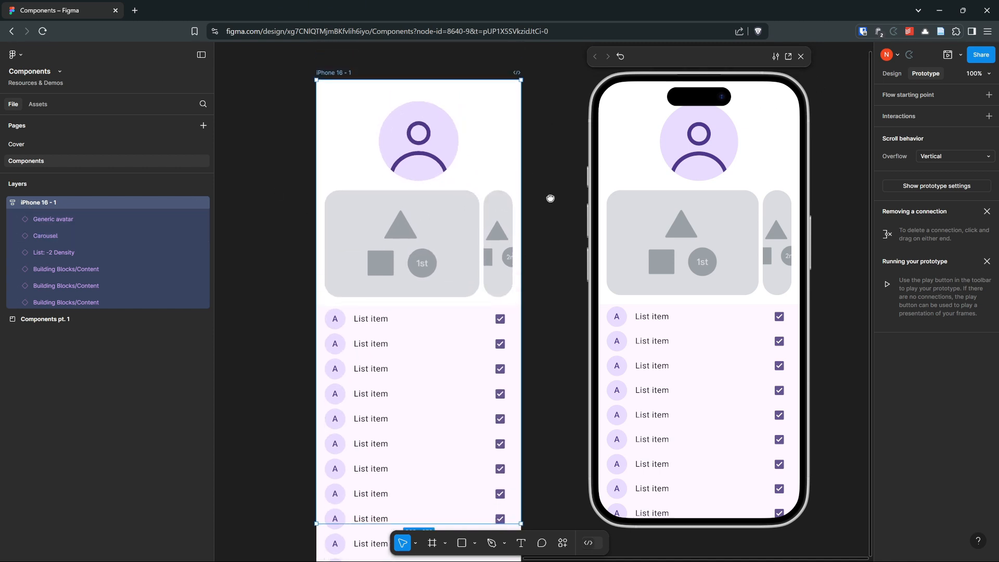
click(348, 250)
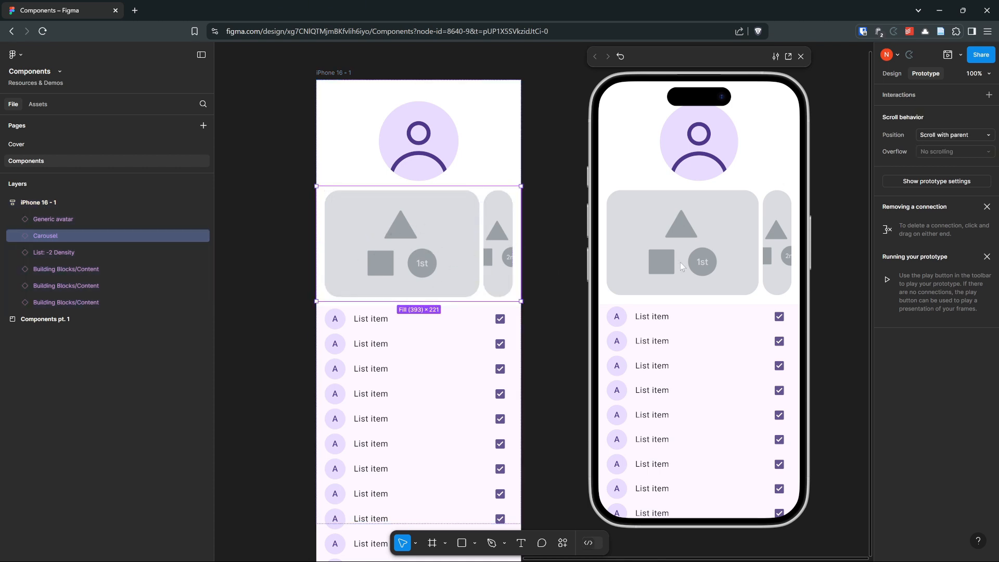
drag(685, 61, 795, 75)
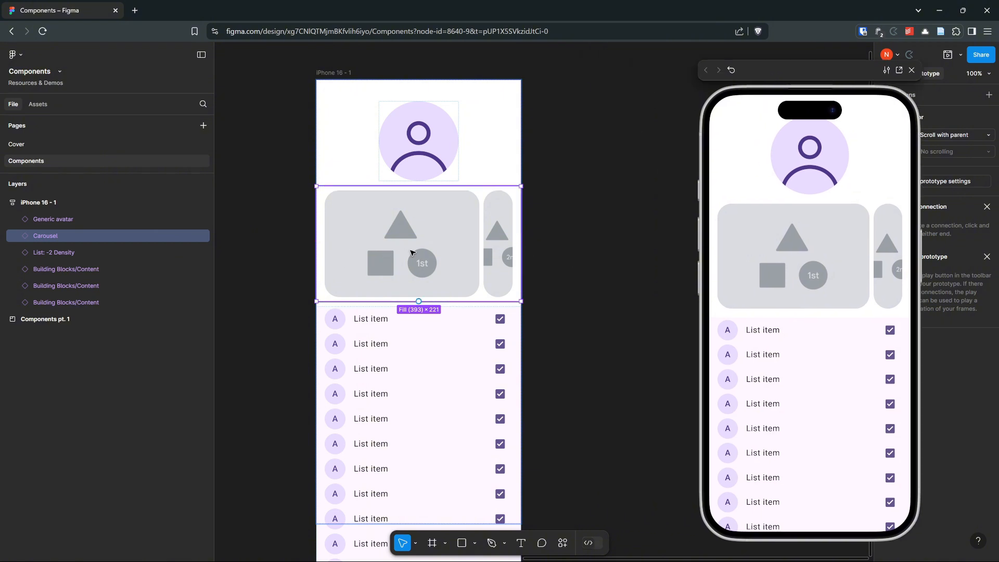
- Expand the Carousel layer, move the prototype preview off the properties, and detach the Carousel instance
click(17, 236)
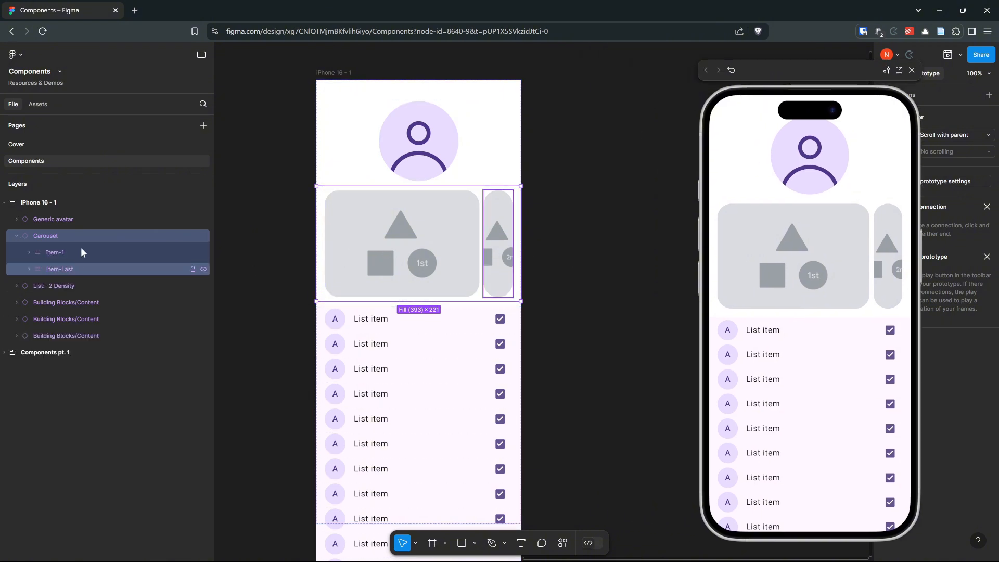
click(57, 253)
click(62, 269)
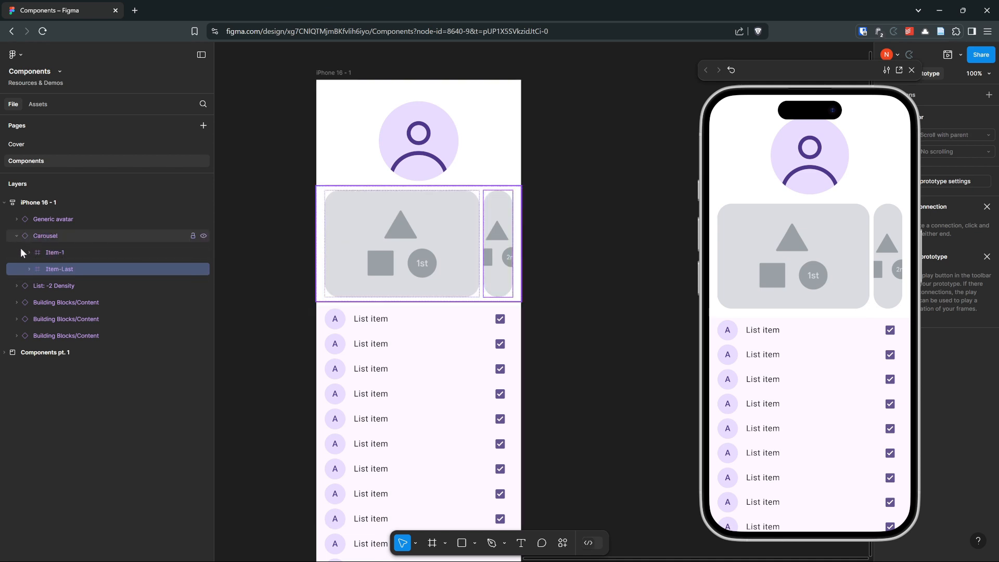
click(43, 236)
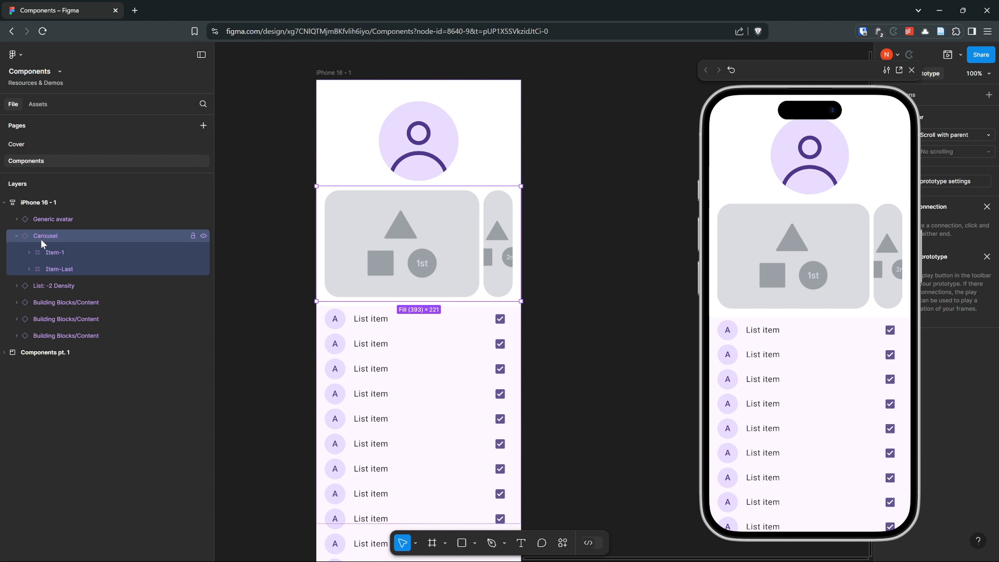
drag(805, 79, 698, 77)
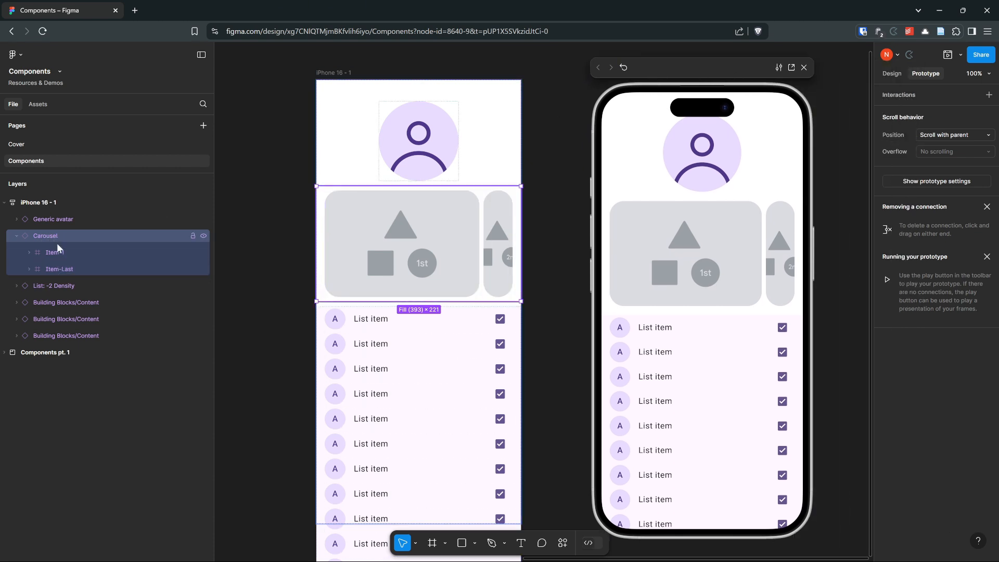
click(890, 74)
click(988, 97)
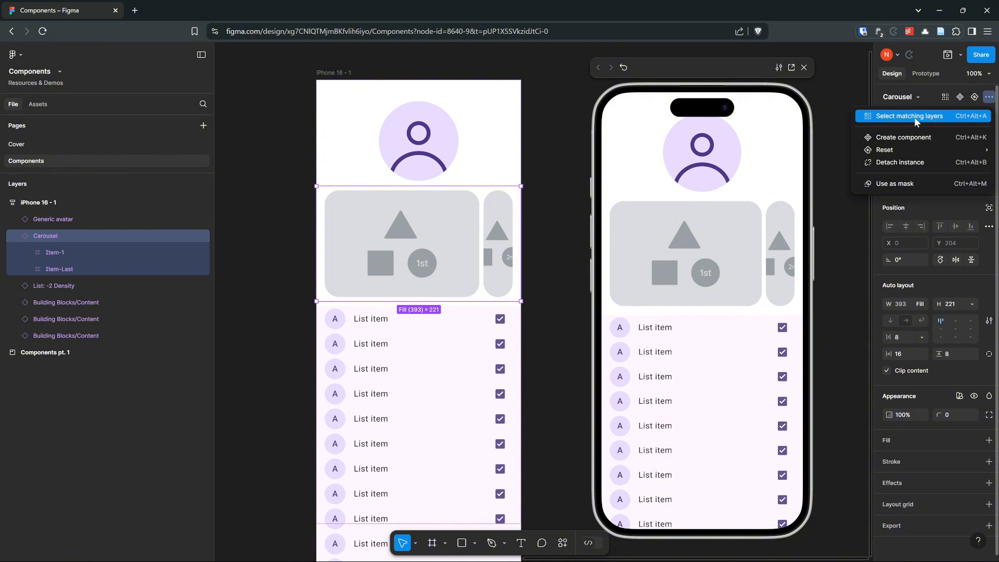
click(889, 165)
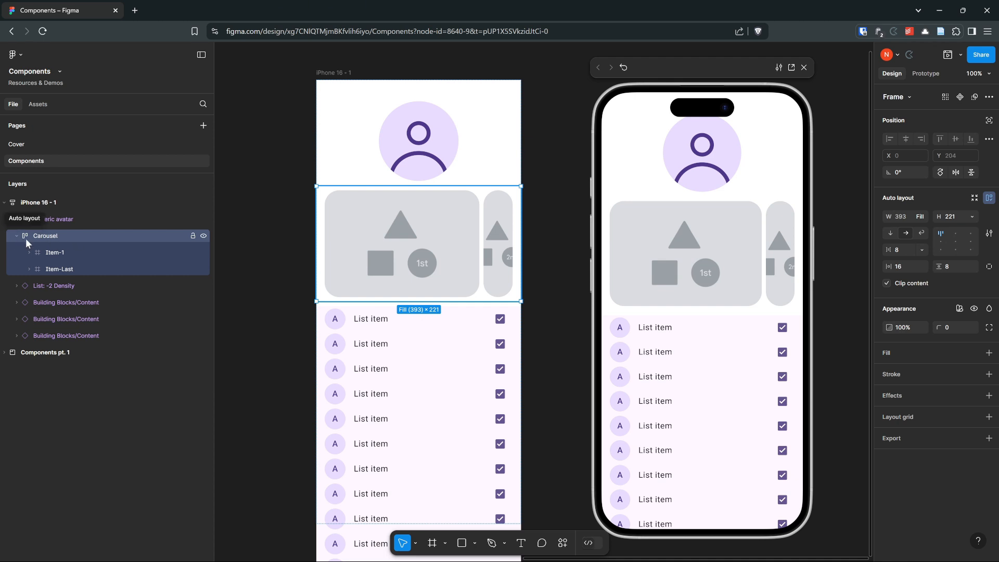
- Duplicate the Item-Last layer three times inside the Carousel
click(61, 267)
key(ctrl+d)
key(ctrl+d)
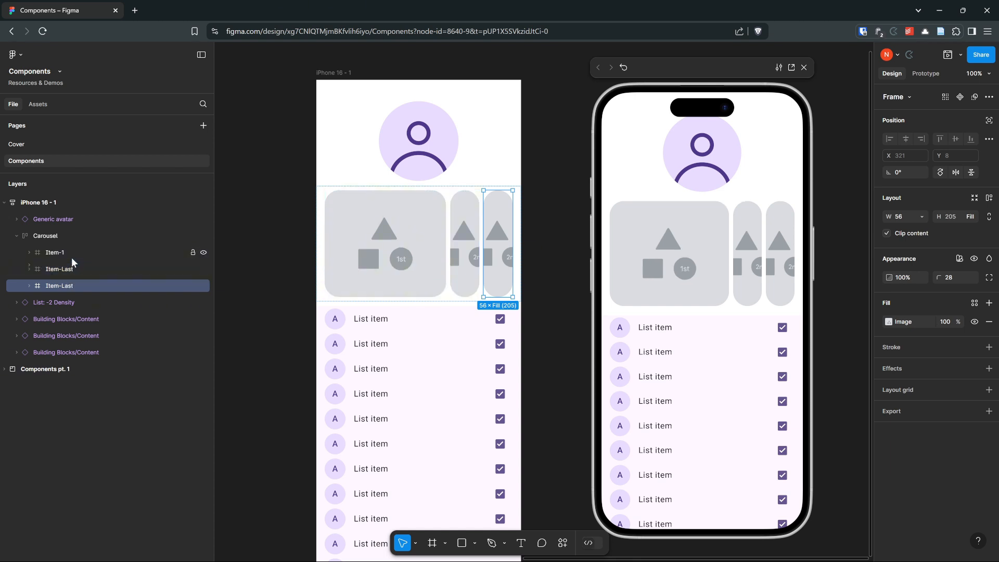
key(ctrl+d)
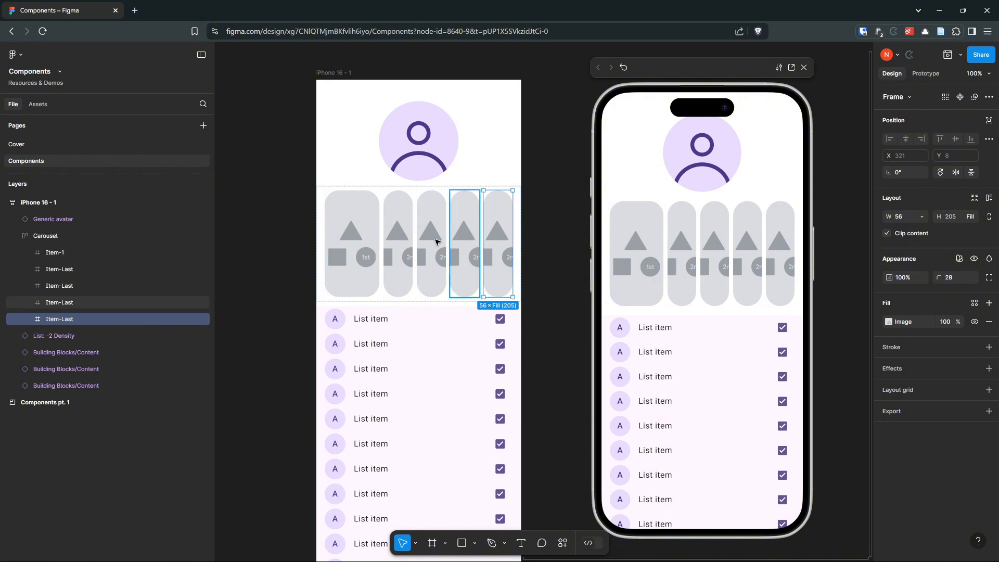
- Switch the Carousel's width to Fixed and widen it beyond the iPhone frame to about 652
click(52, 235)
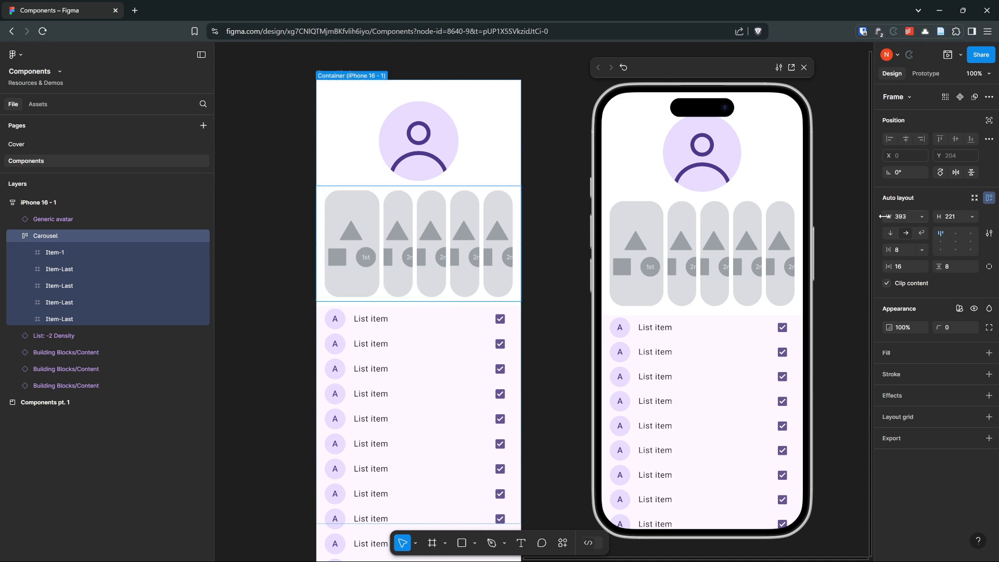
click(922, 216)
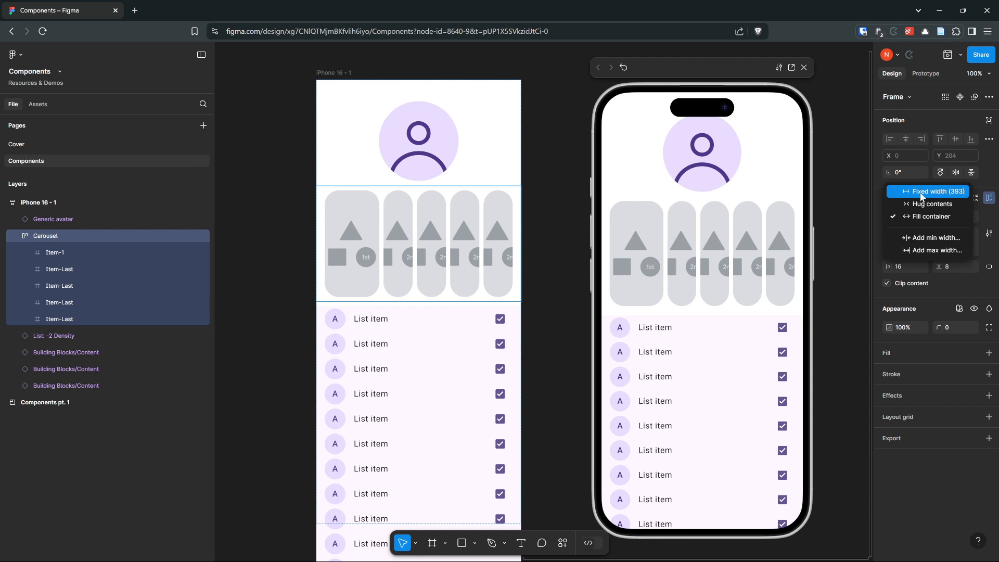
key(Escape)
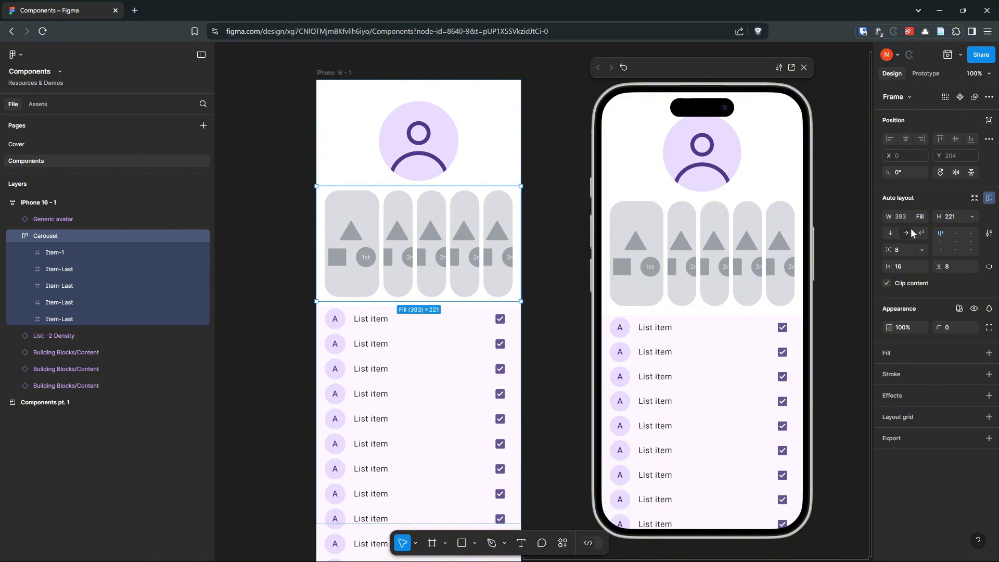
click(920, 217)
click(919, 194)
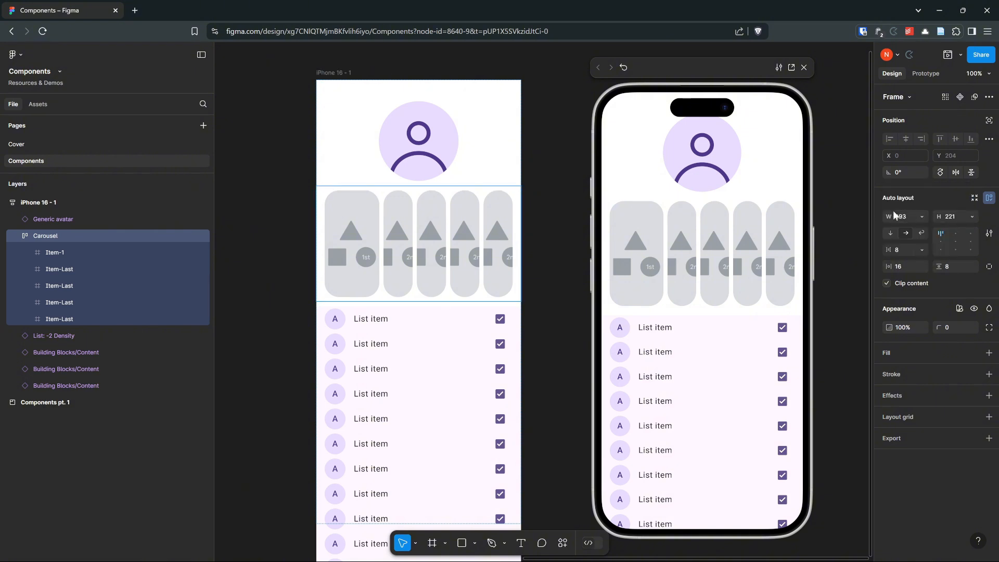
drag(893, 214, 156, 217)
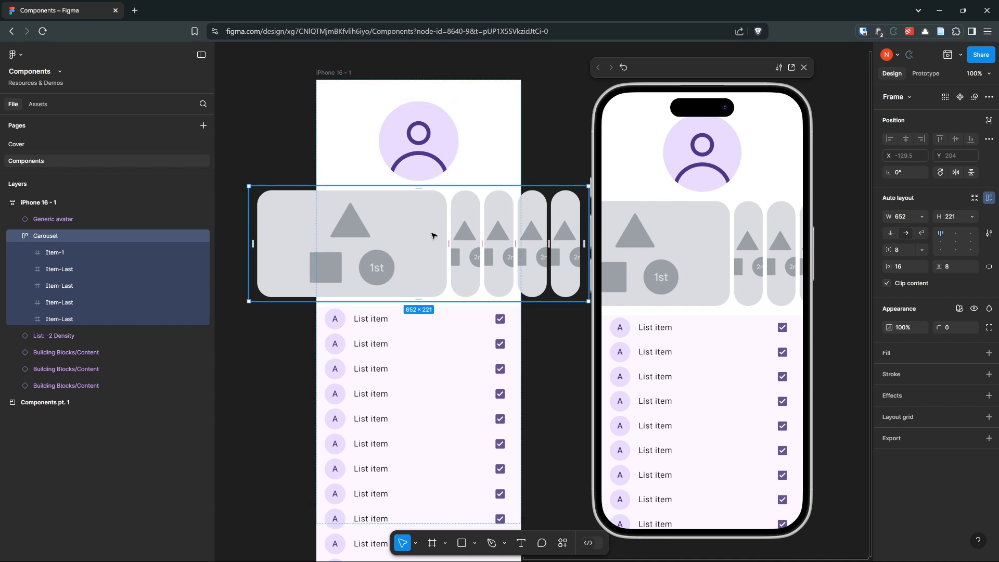
- Shrink the prototype preview to clear the design and reduce the Carousel's width to about 595
click(341, 82)
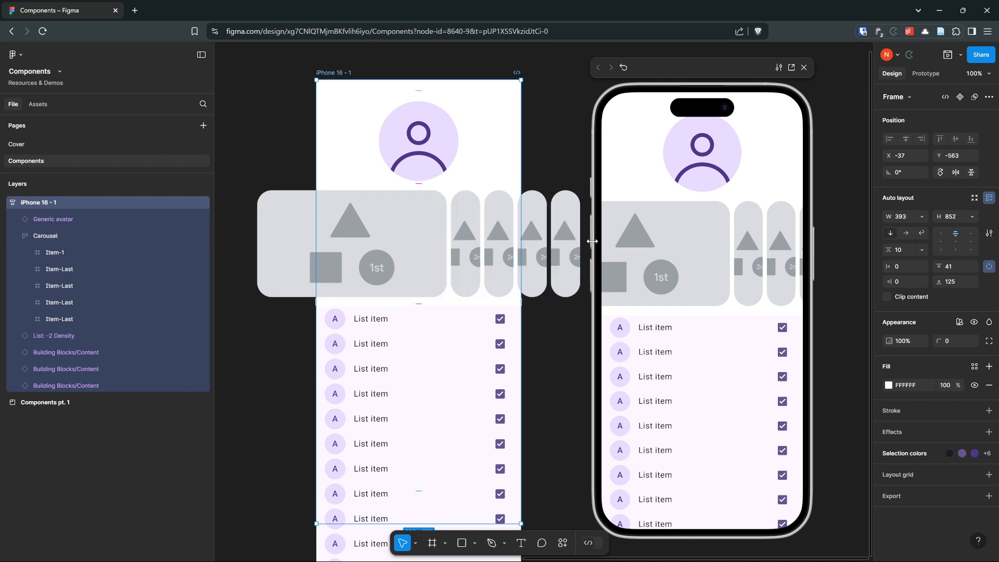
drag(588, 242, 617, 239)
click(561, 239)
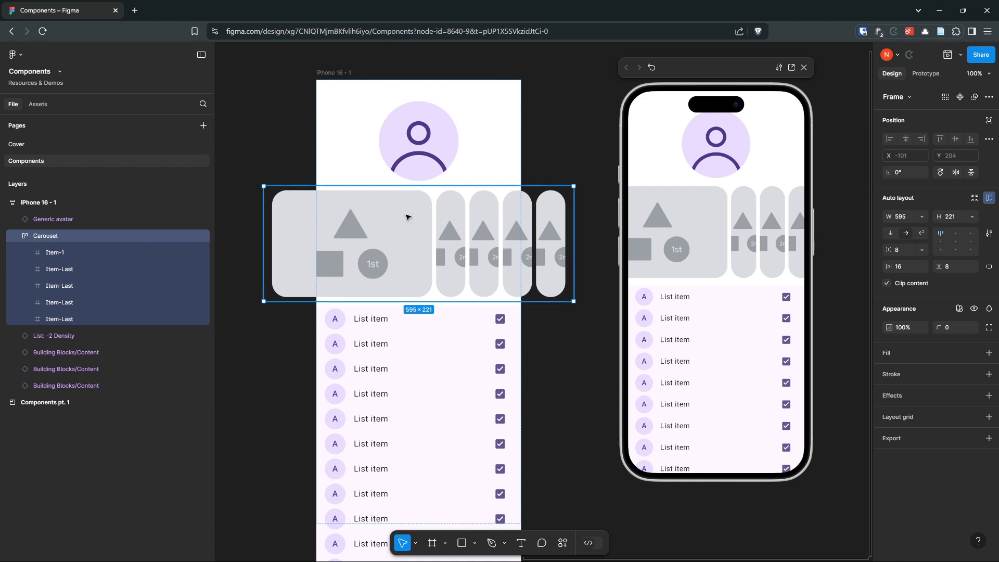
- Set the Carousel's prototype overflow to Horizontal and check the overflow warning
click(923, 73)
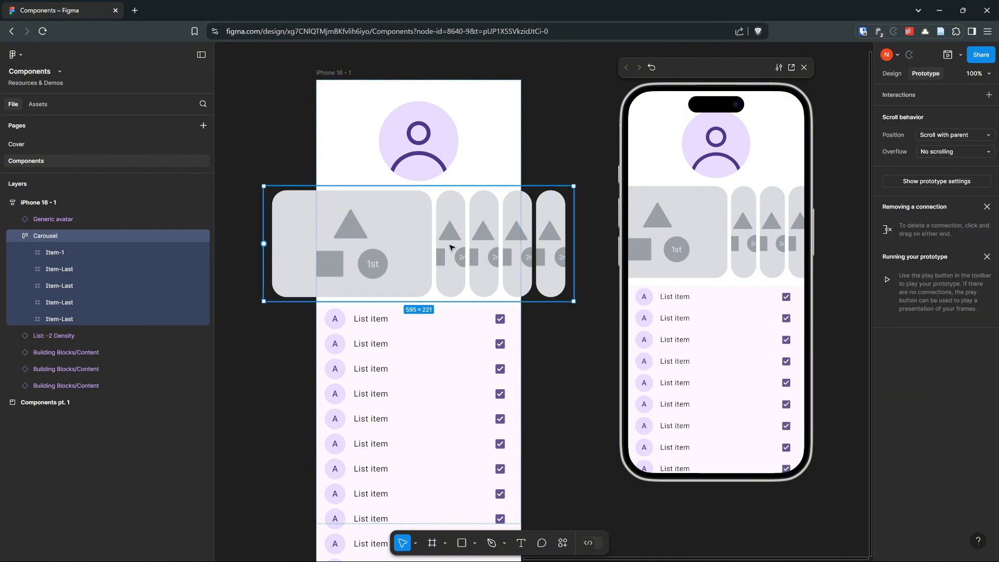
click(937, 152)
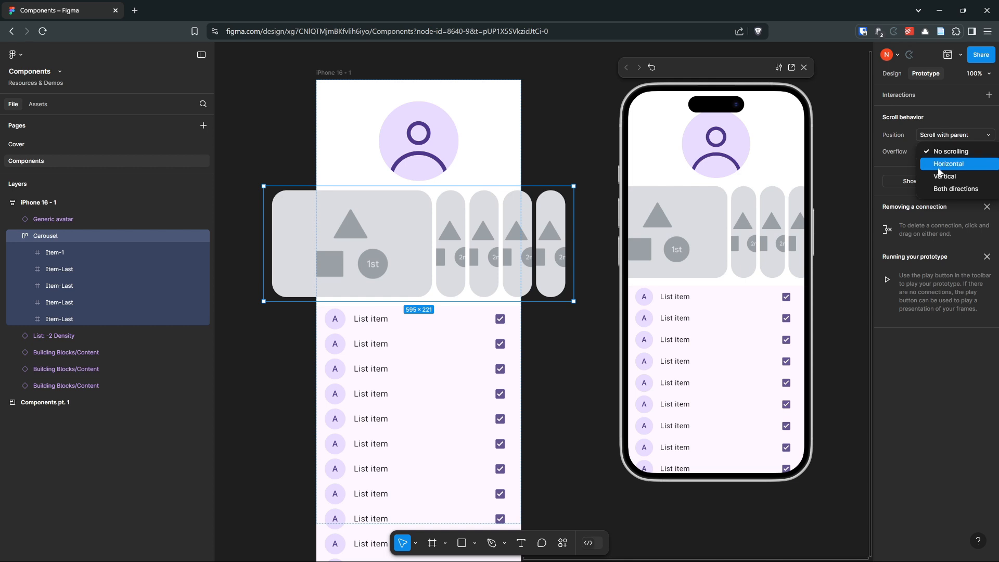
click(945, 166)
mouse_move(920, 156)
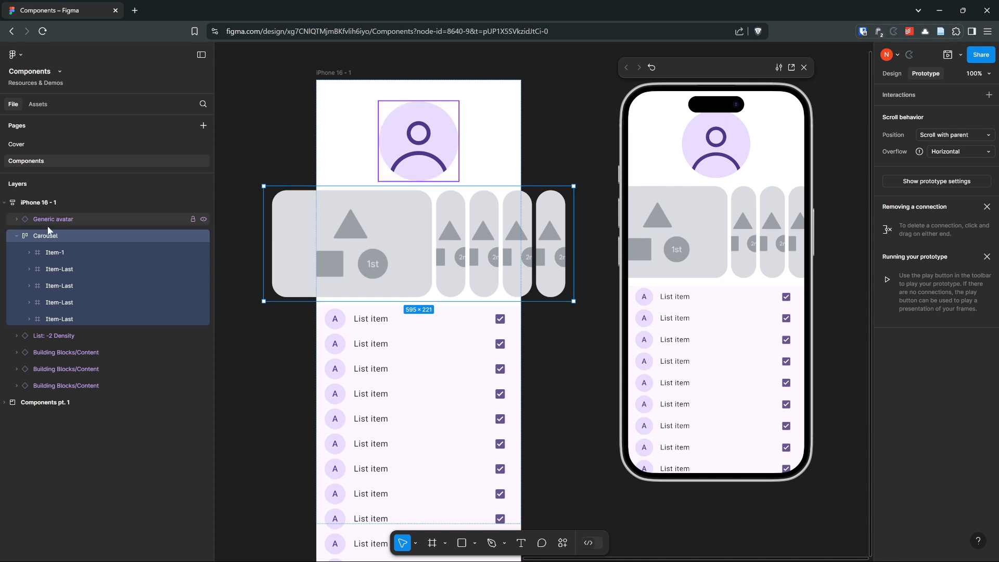
- Wrap the Carousel in a new frame, expand that frame in the layers, and collapse the nested Carousel
right_click(379, 221)
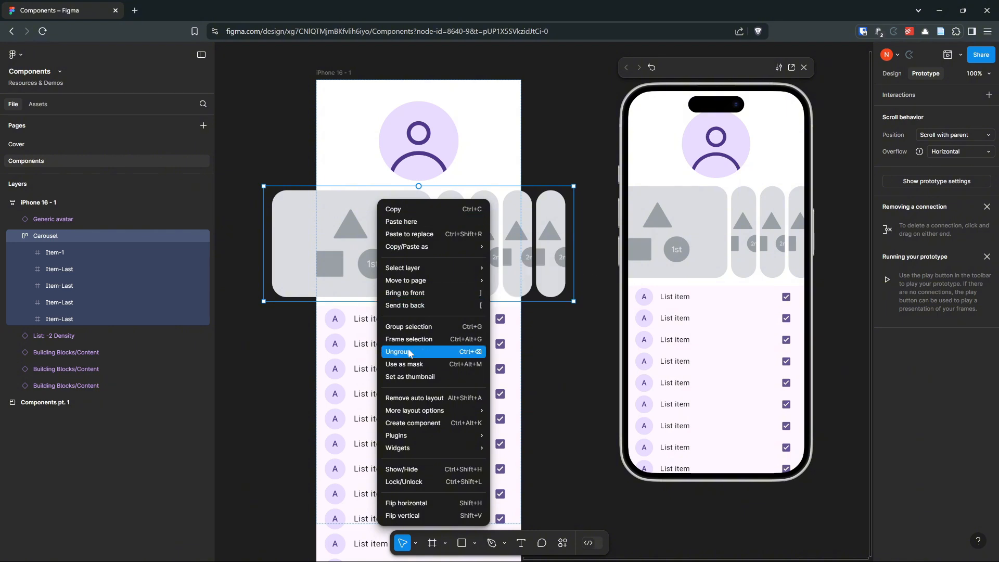
click(427, 340)
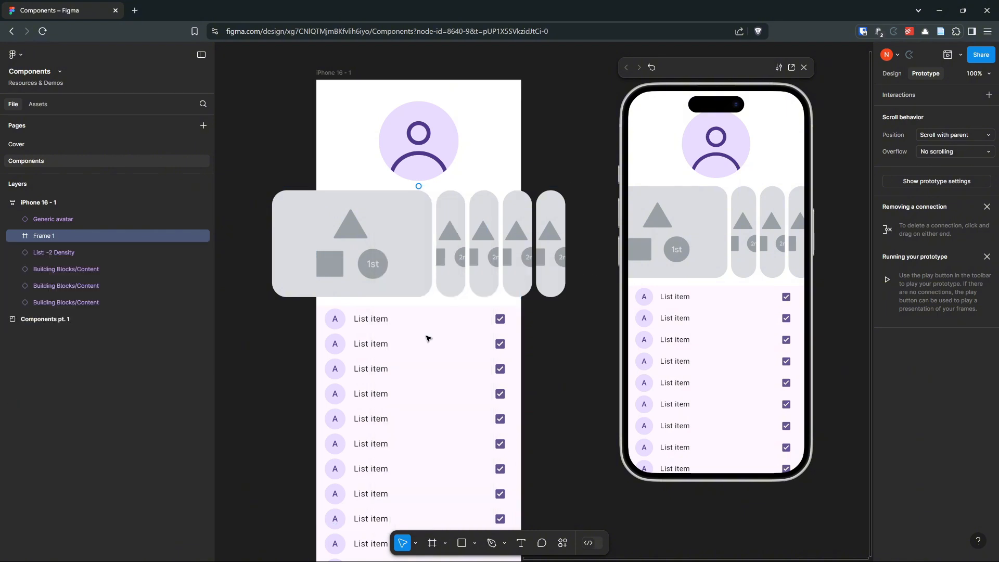
click(18, 237)
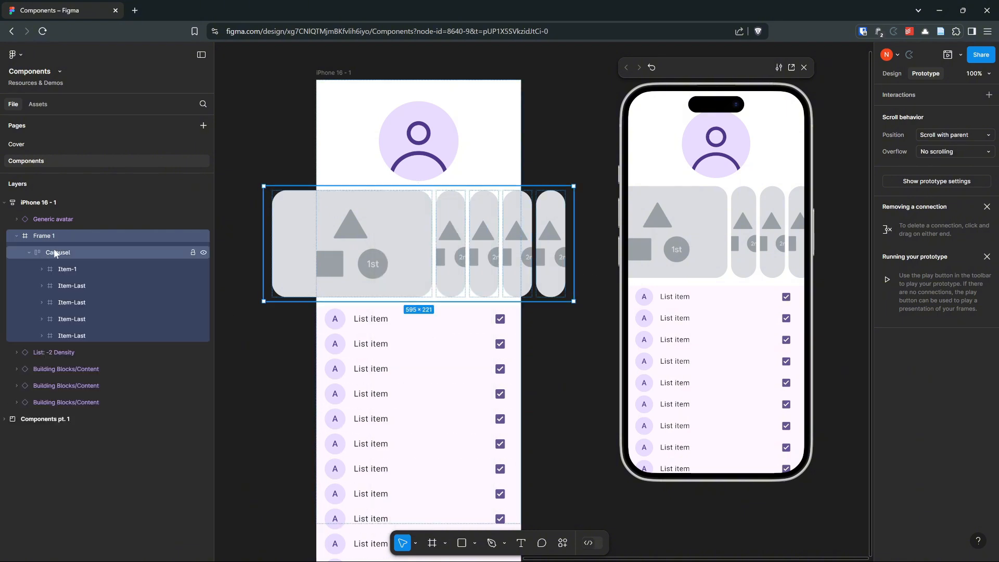
click(30, 252)
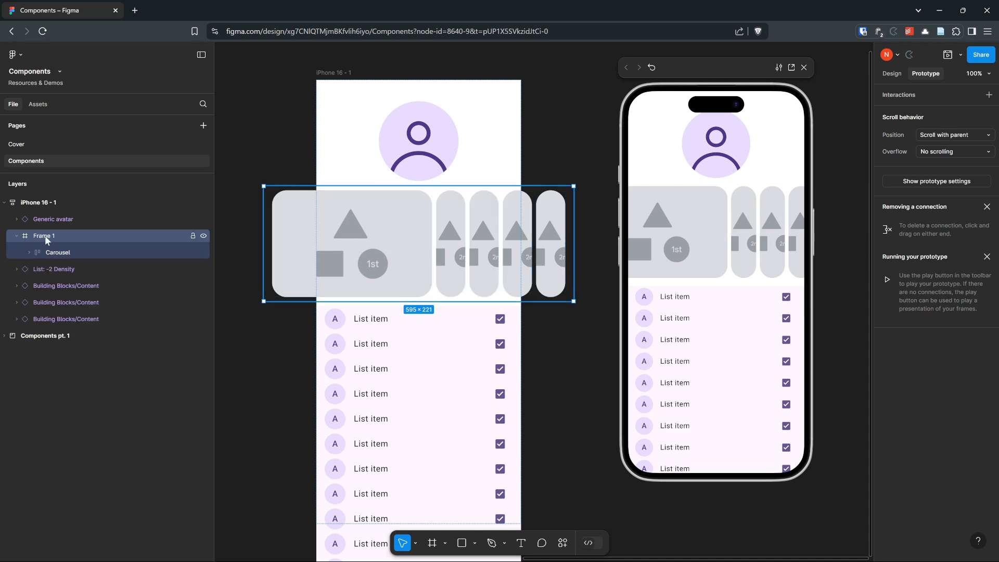
- Rename the new frame around the Carousel as "Horizontal carousel container"
double_click(51, 235)
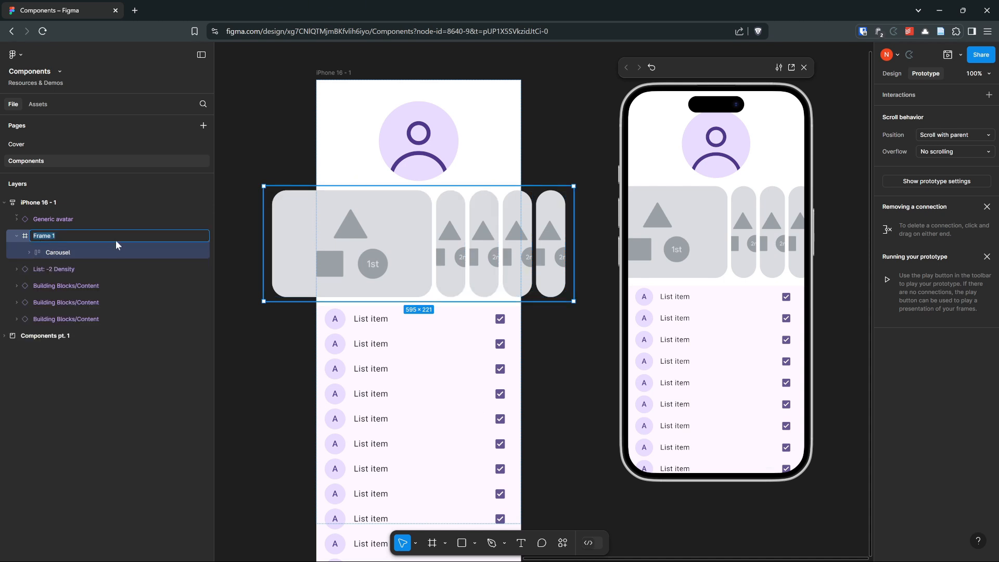
text(Horizontal carousel container)
key(Return)
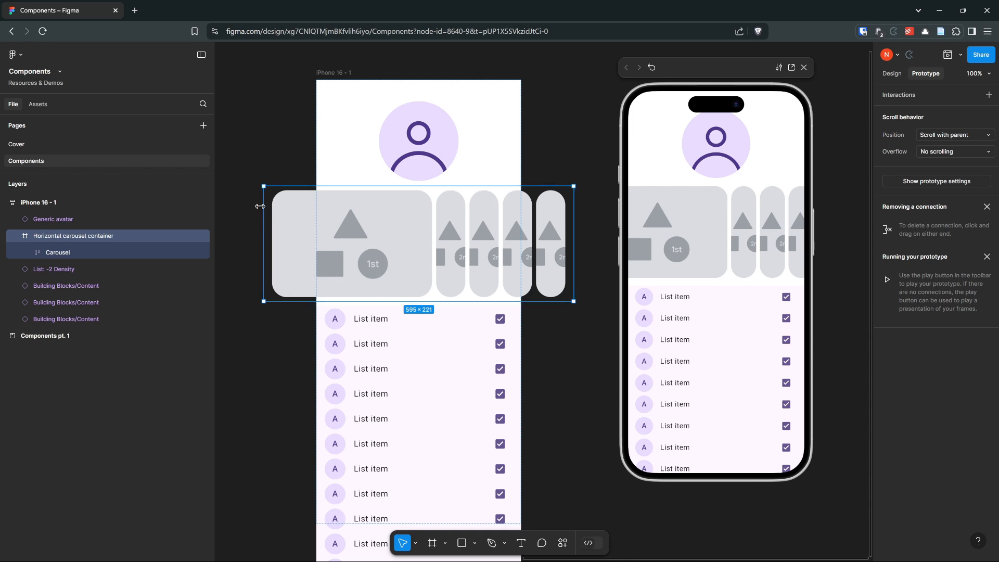
- Resize the Horizontal carousel container to the iPhone frame's 393 width so the carousel items overflow it
drag(260, 206, 318, 206)
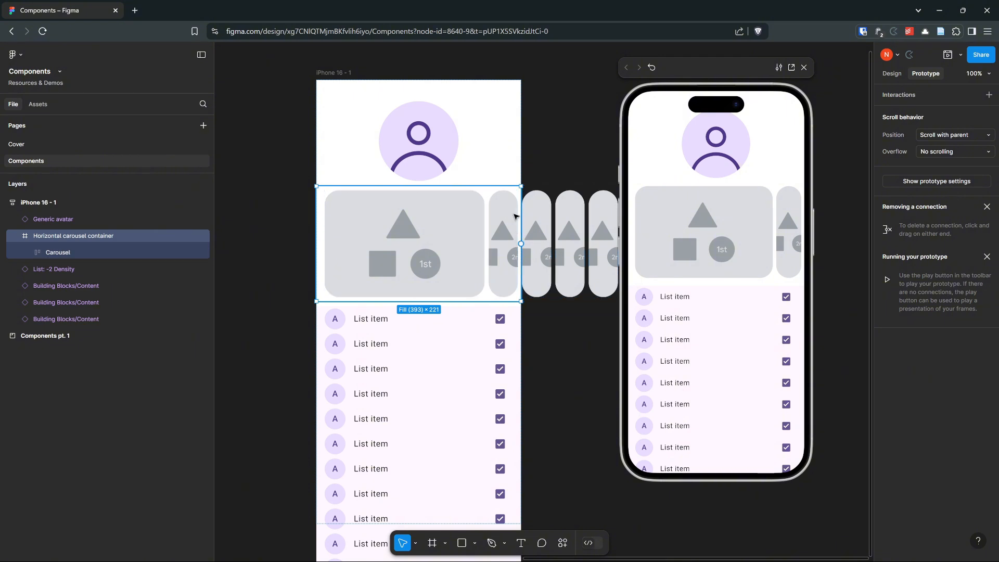
mouse_move(521, 215)
mouse_down()
mouse_move(513, 216)
mouse_move(522, 214)
mouse_up()
scroll(554, 333, right, 2)
scroll(554, 333, down, 1)
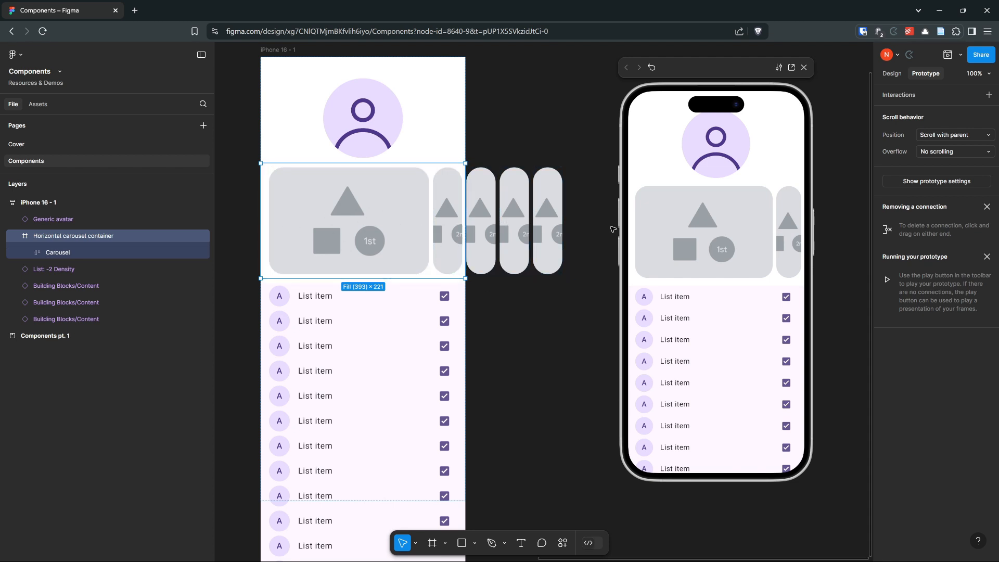
scroll(528, 229, up, 2)
scroll(550, 150, left, 1)
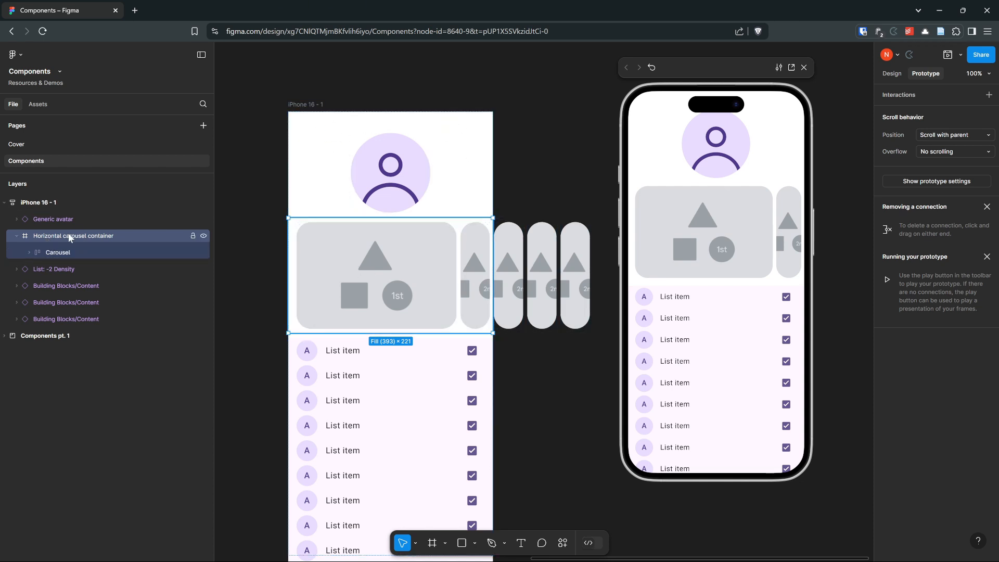
- Set the Horizontal carousel container's overflow to Horizontal and move the prototype preview closer to the design
click(951, 151)
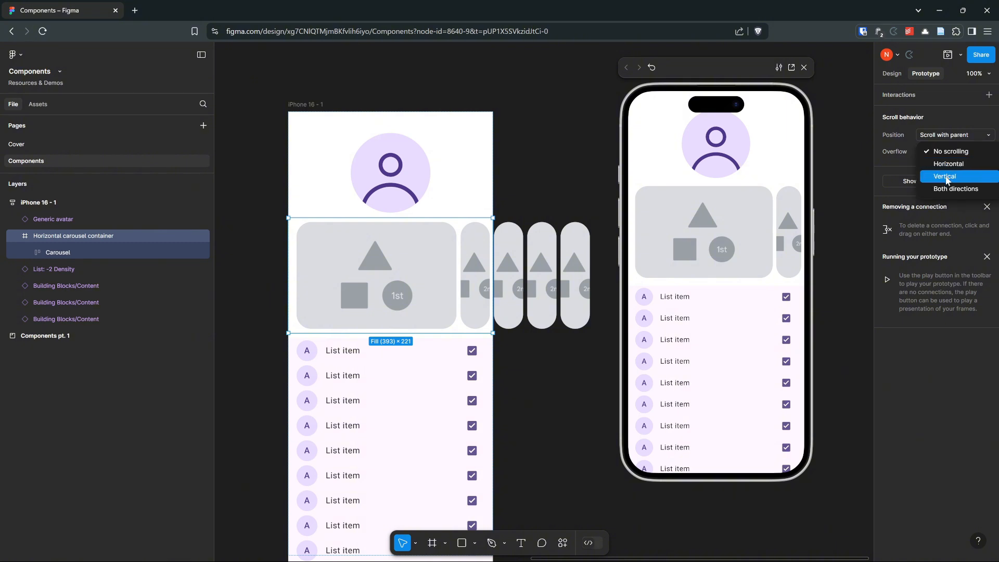
click(949, 164)
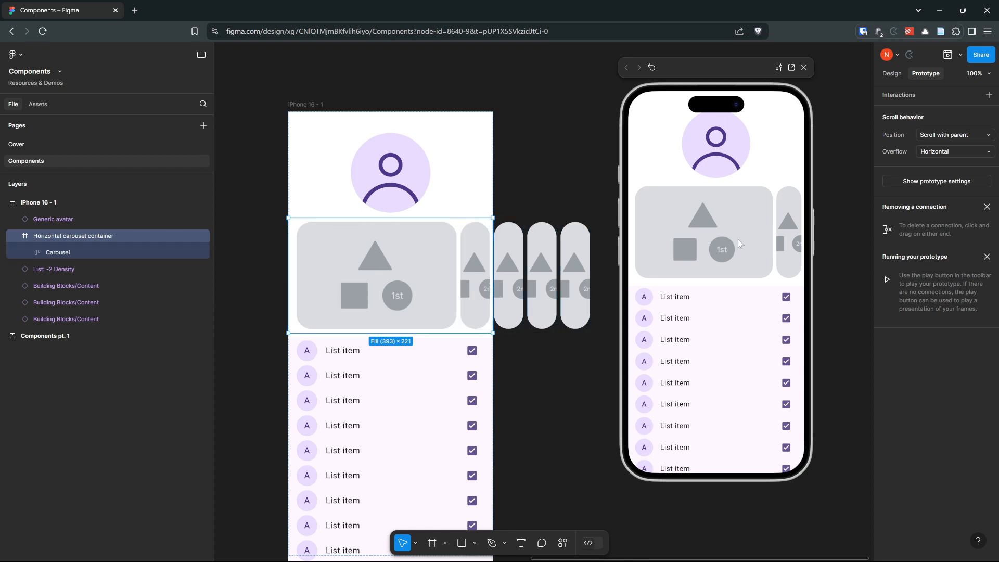
drag(688, 70, 608, 105)
- Test scrolling the carousel sideways and the list and cards vertically in the prototype preview
drag(684, 264, 670, 281)
drag(687, 214, 680, 104)
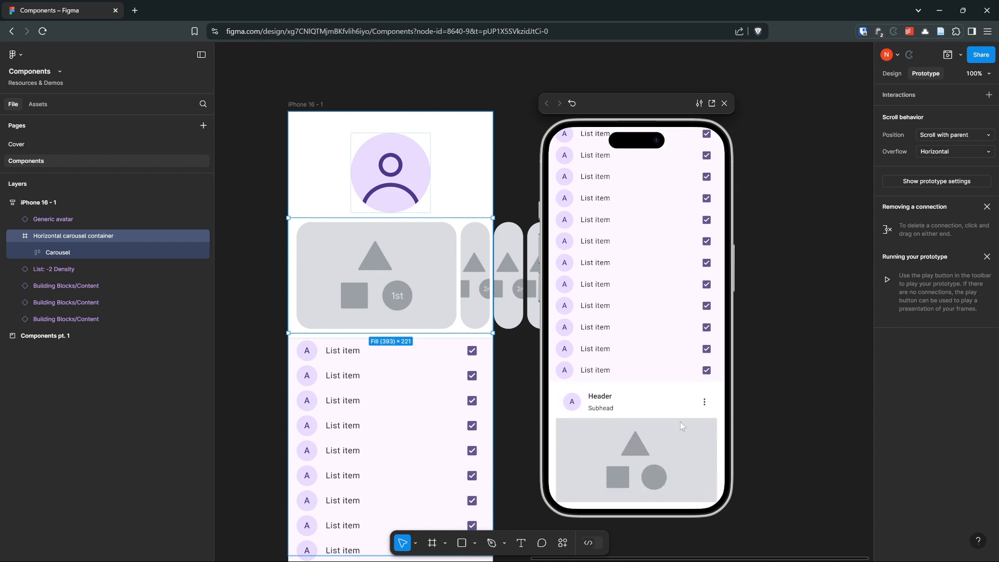
drag(680, 422, 676, 388)
mouse_move(671, 167)
mouse_down()
mouse_move(694, 296)
mouse_move(577, 294)
mouse_move(652, 294)
mouse_move(628, 285)
mouse_move(648, 239)
mouse_move(669, 223)
mouse_move(681, 160)
mouse_up()
drag(640, 379, 641, 302)
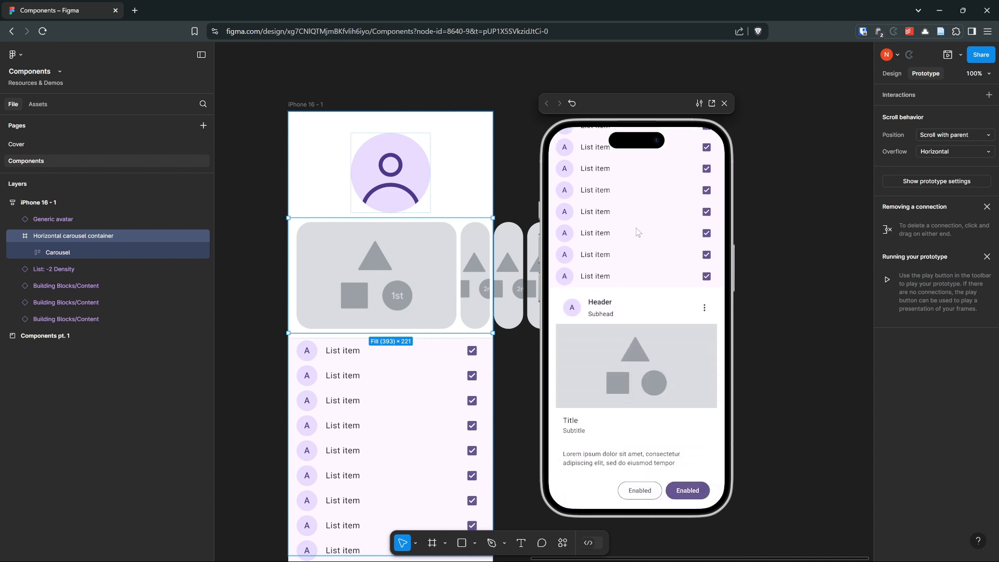
scroll(642, 302, down, 3)
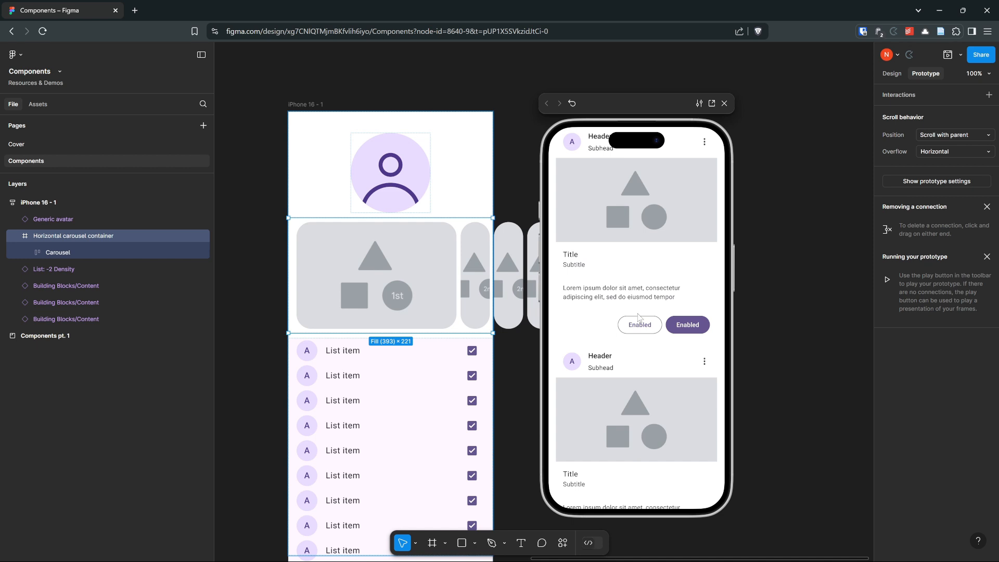
drag(639, 223, 637, 482)
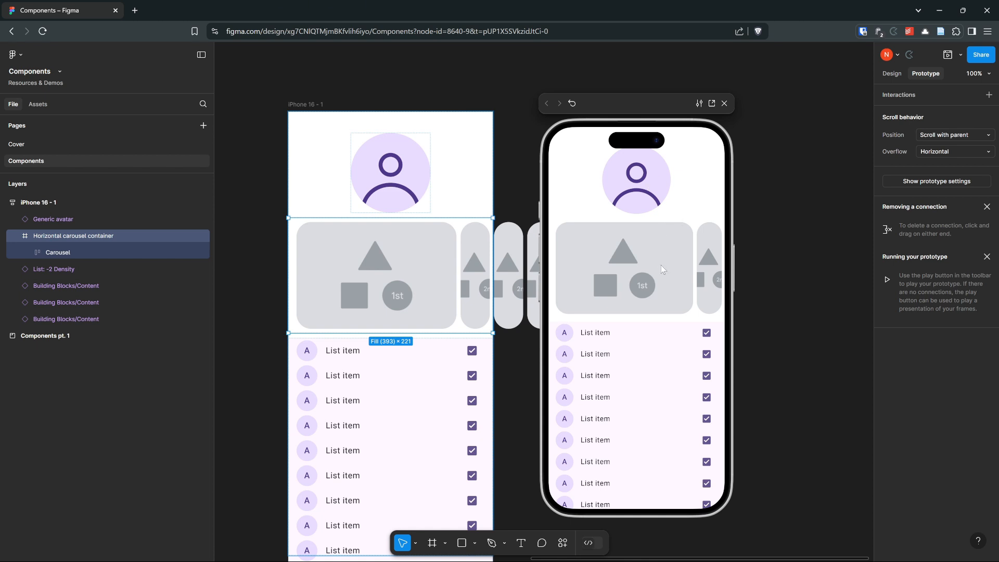
drag(671, 261, 692, 271)
scroll(663, 260, down, 5)
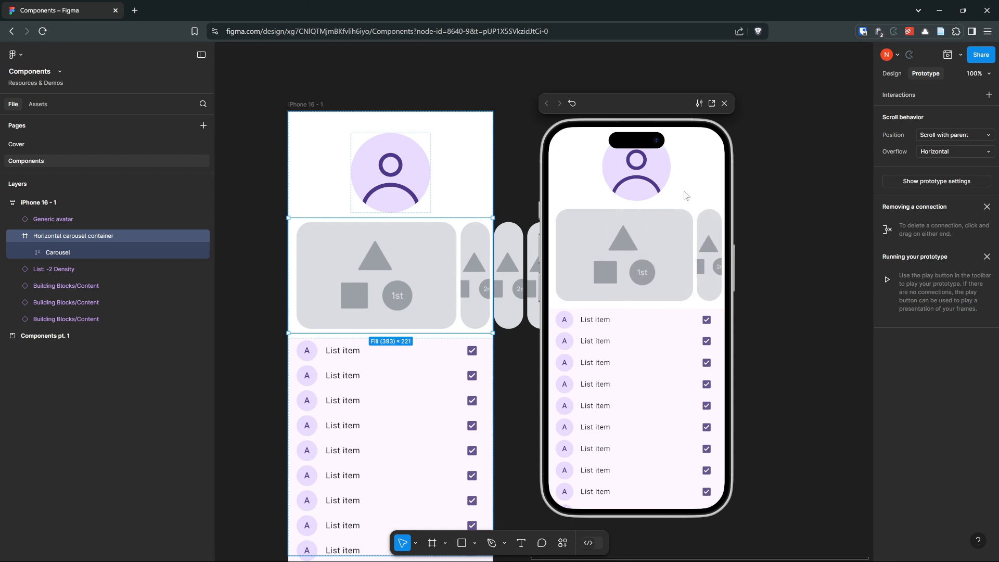